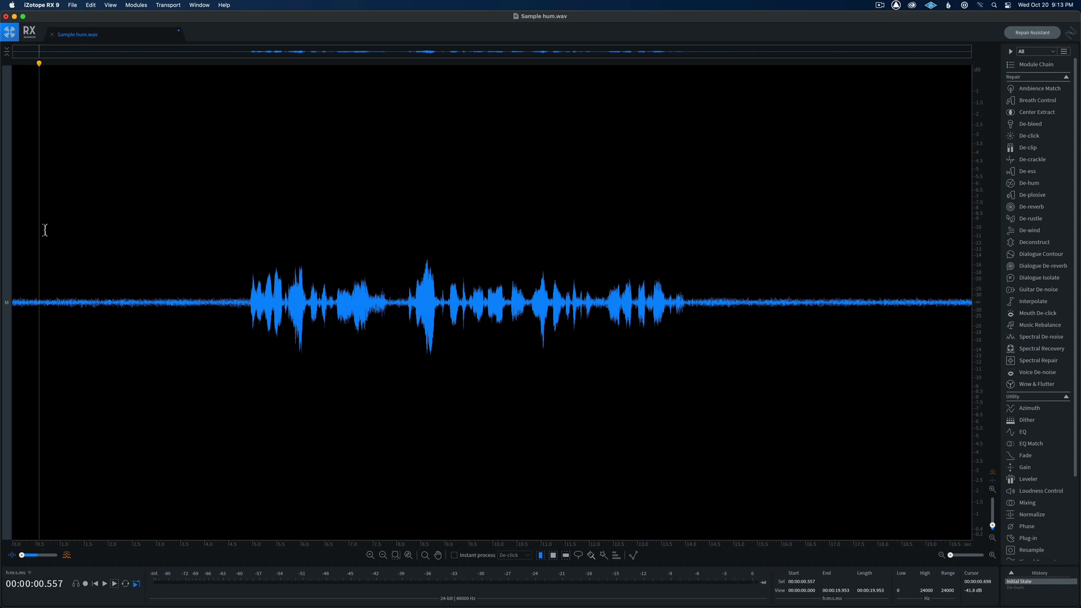
Step: Play the original Sample hum.wav and stop it at about 15.8 s
key(space)
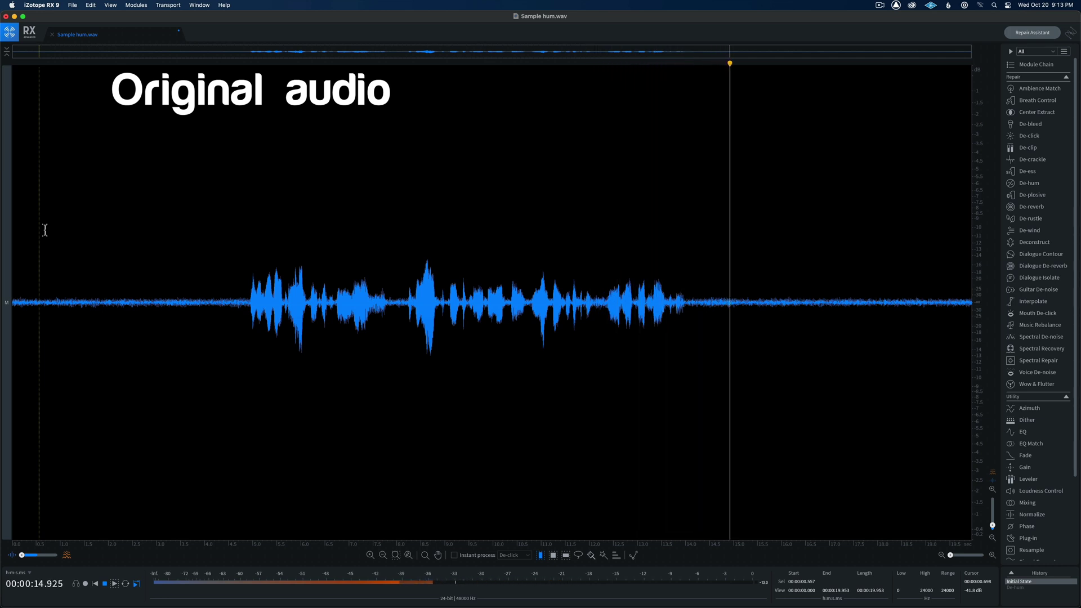
key(space)
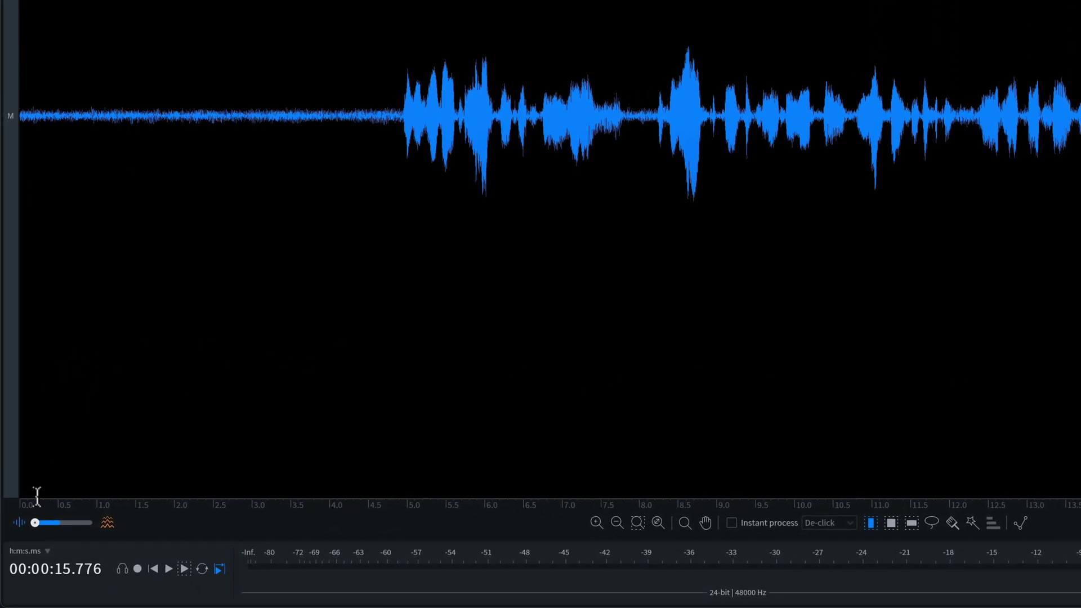
Step: Show the full spectrogram with an adjusted frequency range, then open the De-hum module
drag(35, 522, 133, 525)
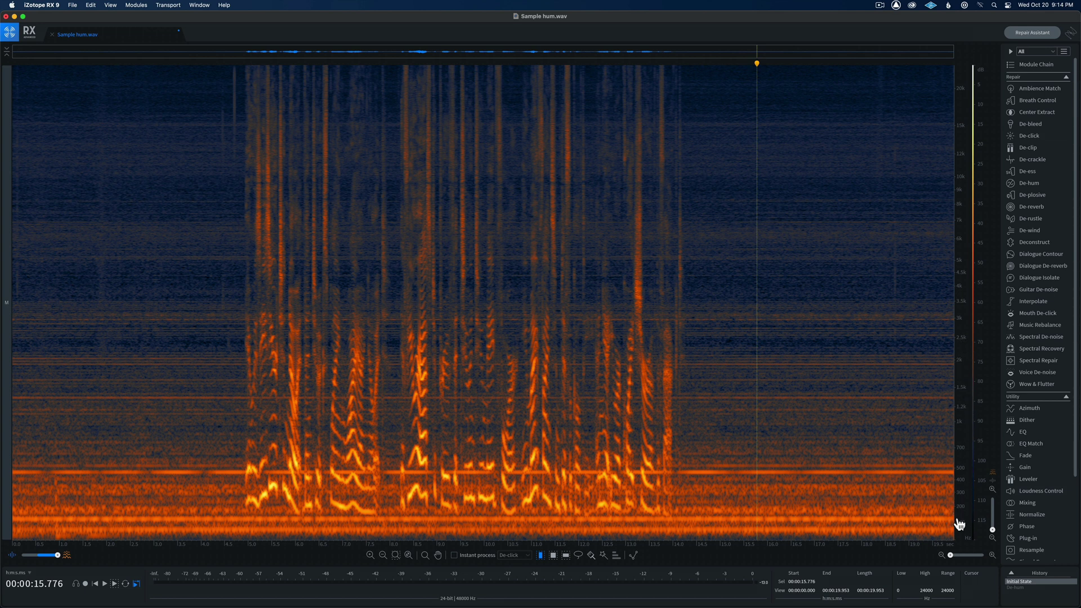
drag(961, 334, 962, 96)
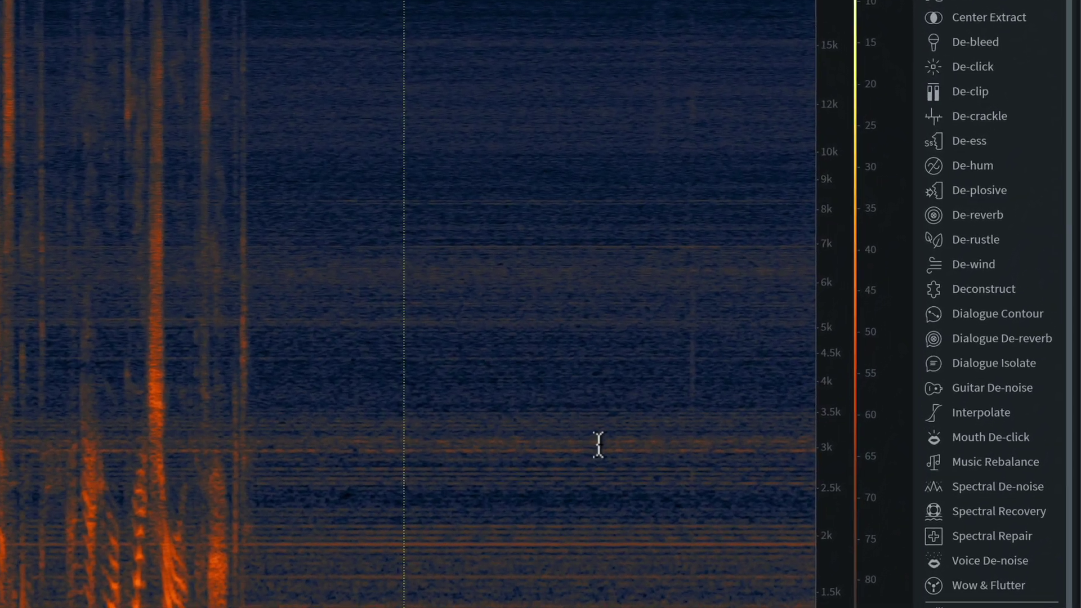
click(968, 166)
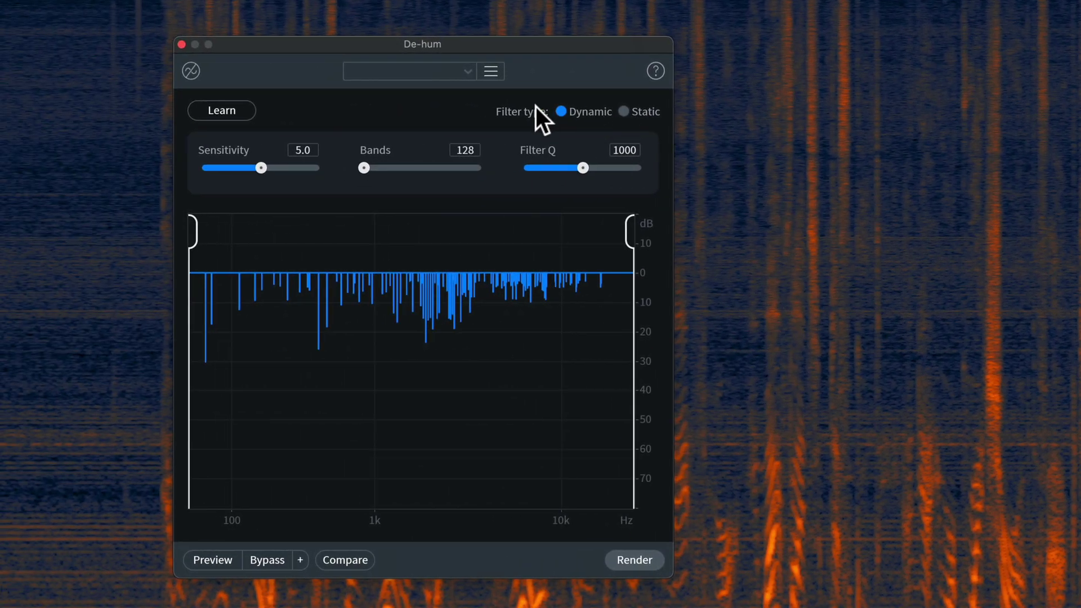
Step: Switch De-hum to Static filter type (120 Hz base, 8 harmonics) and move its window aside
click(624, 111)
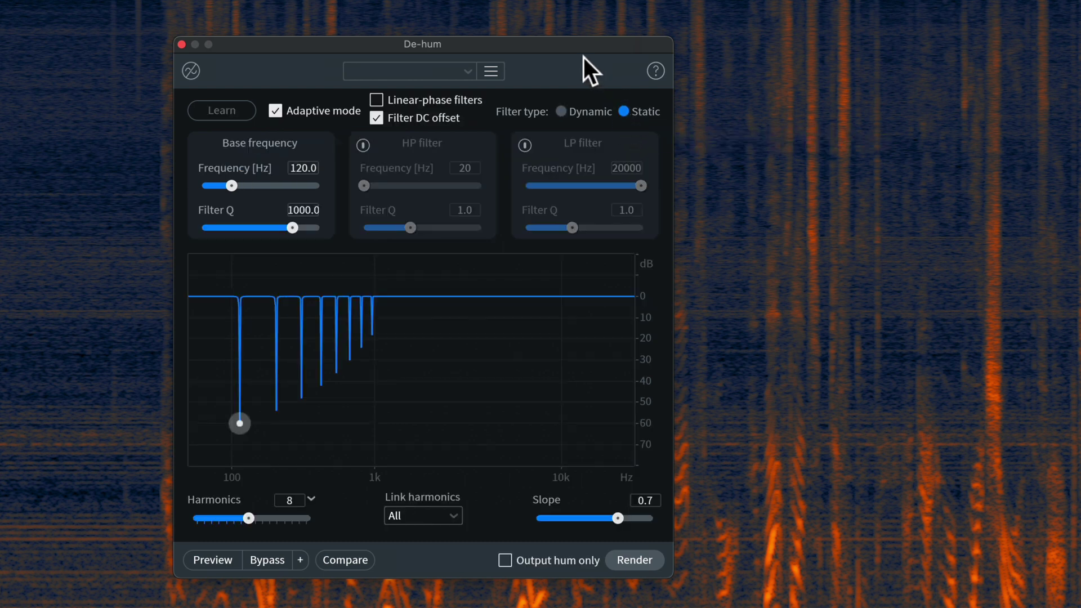
drag(576, 45, 824, 112)
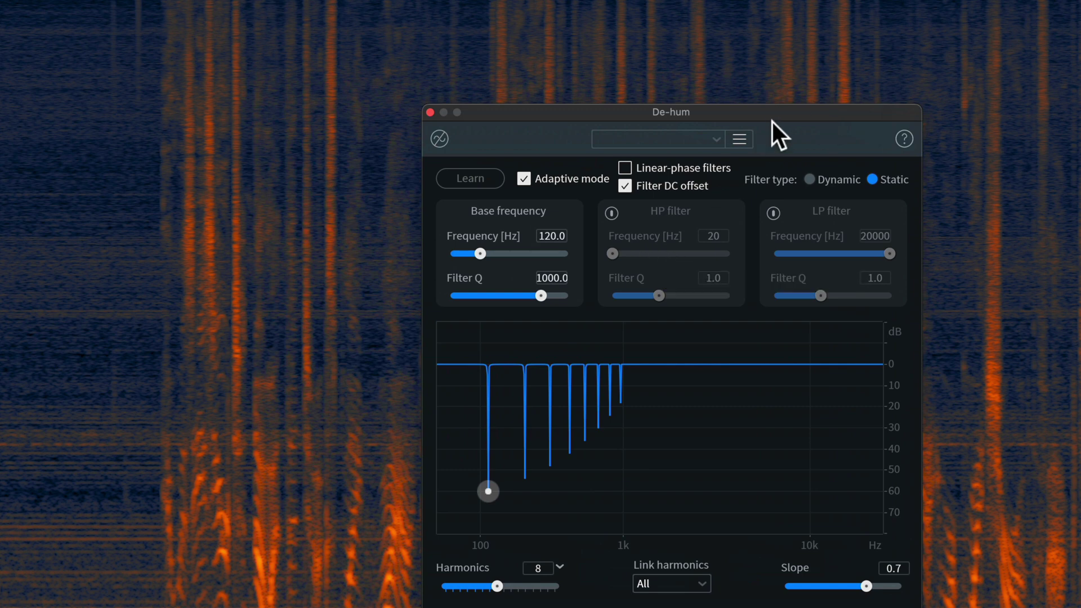
drag(771, 114, 728, 104)
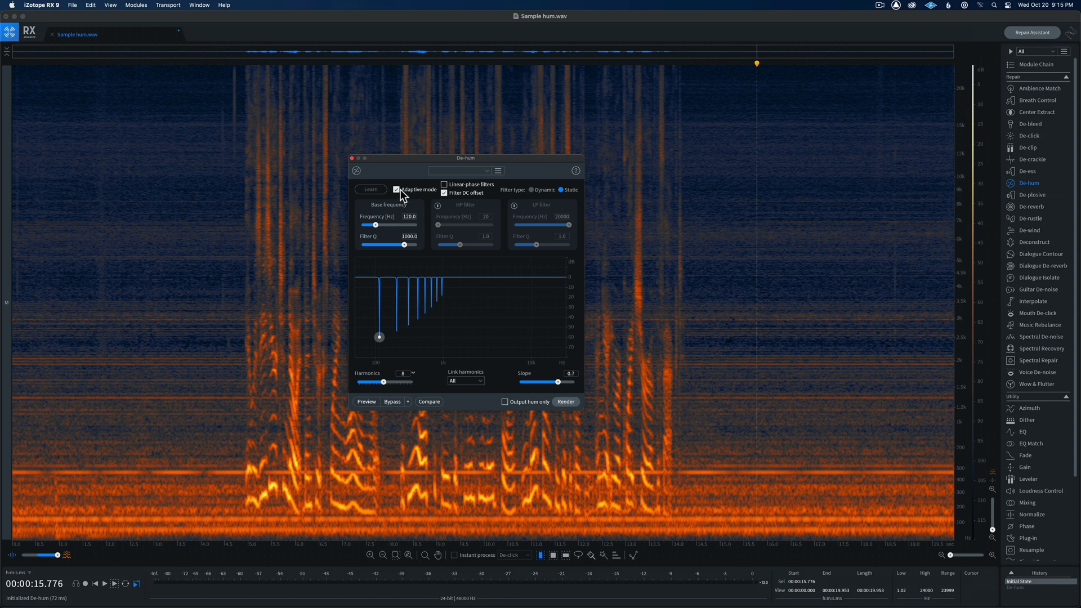
Step: Preview the static De-hum from about 2.2 s, then stop the preview
click(117, 387)
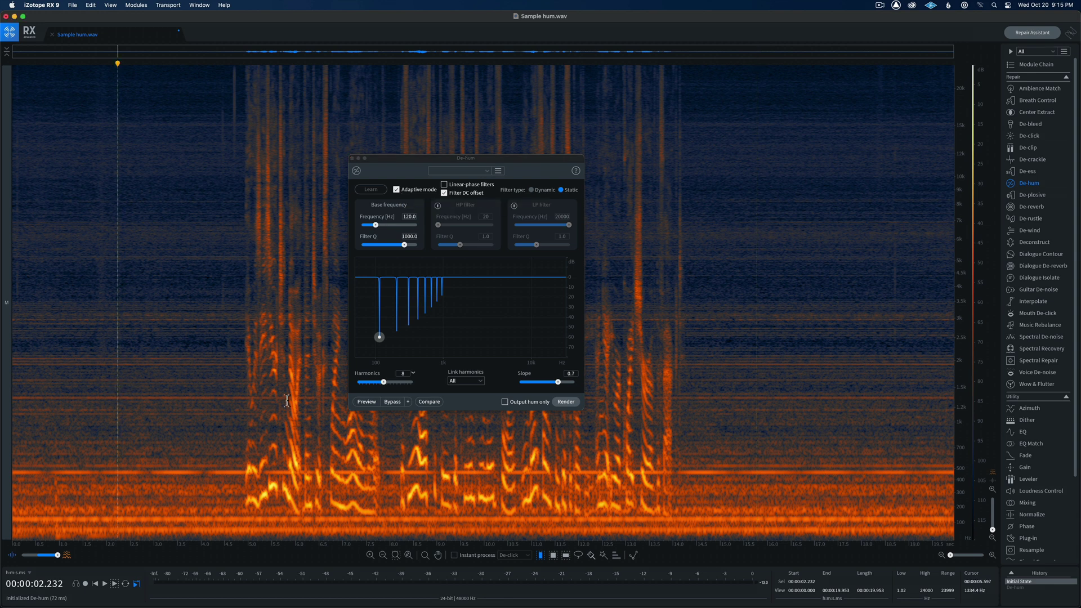
click(366, 401)
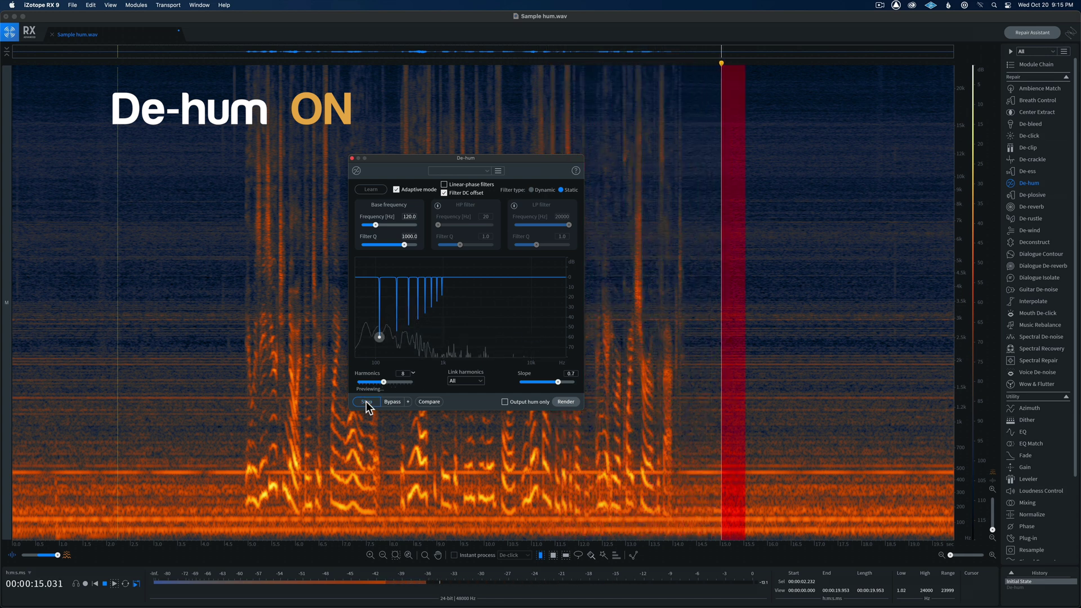
click(366, 400)
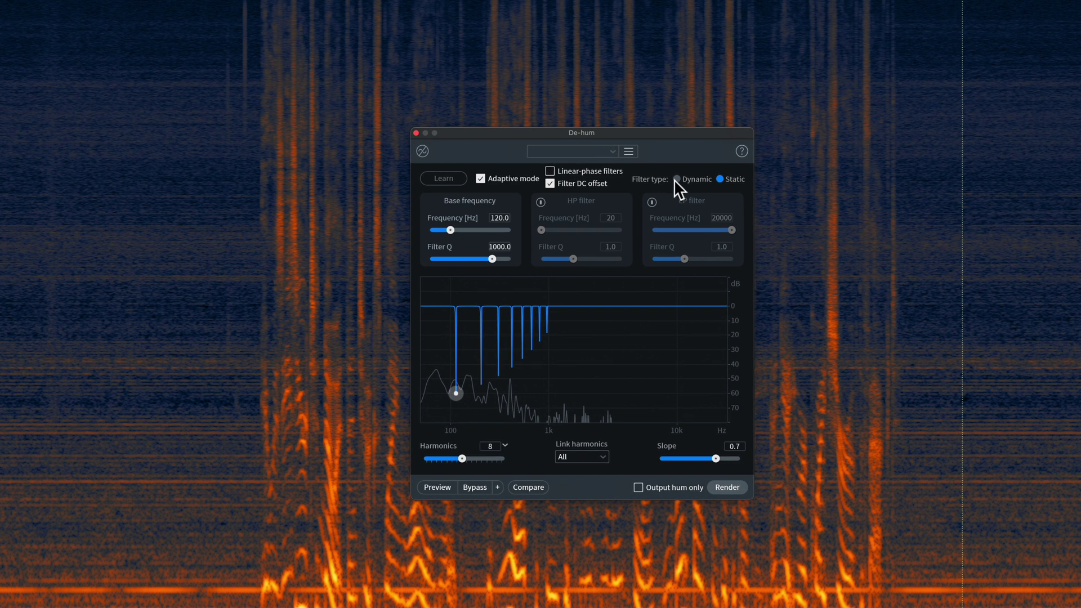
Step: Switch De-hum to Dynamic and learn the hum profile from the noise-only opening stretch
click(676, 179)
drag(677, 133, 373, 93)
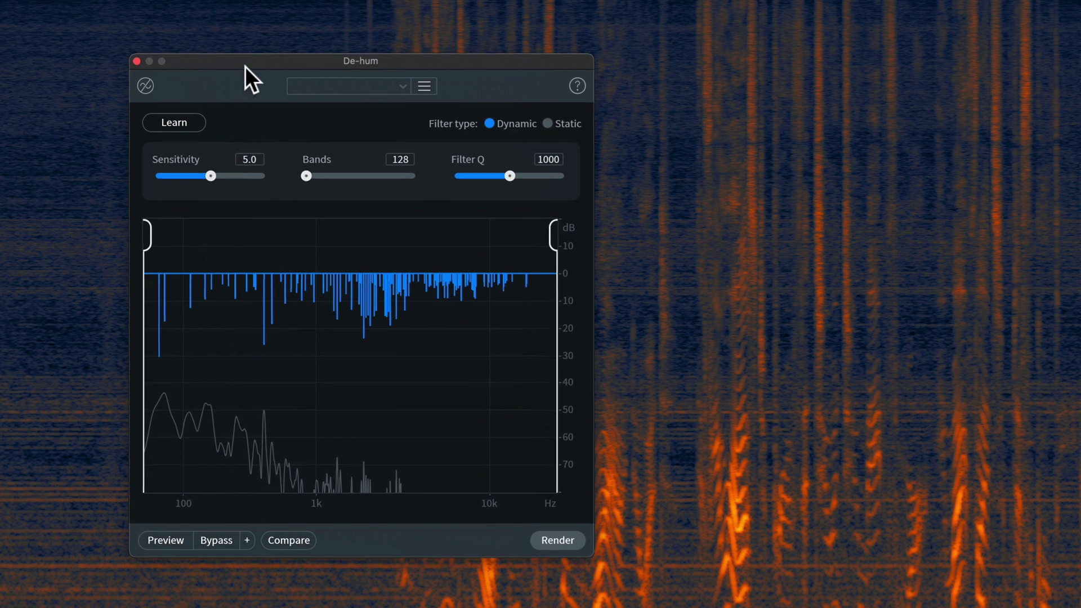
drag(245, 66, 733, 86)
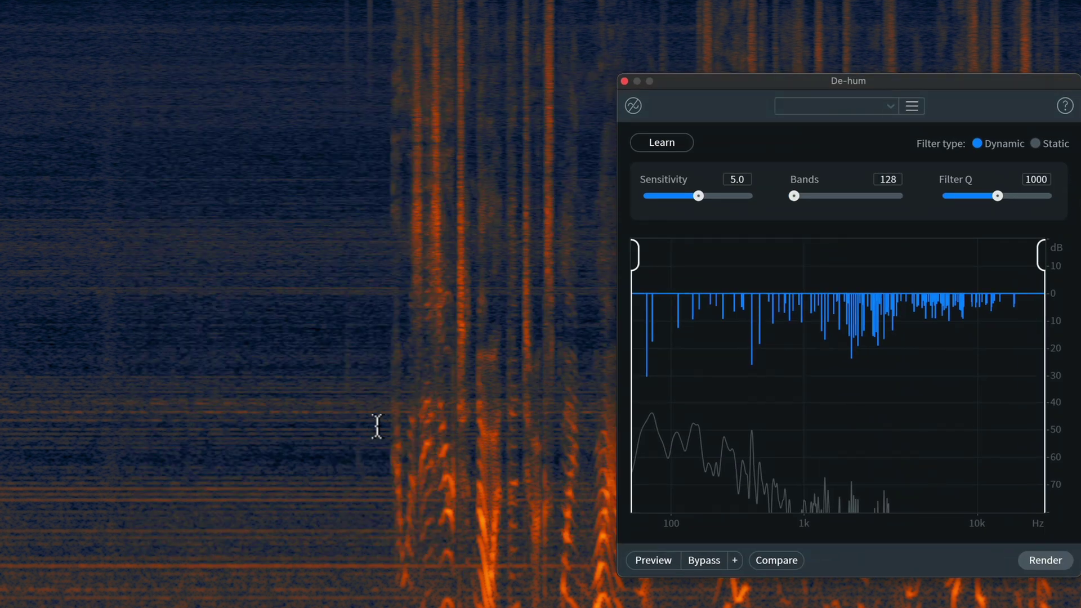
drag(377, 426, 1, 426)
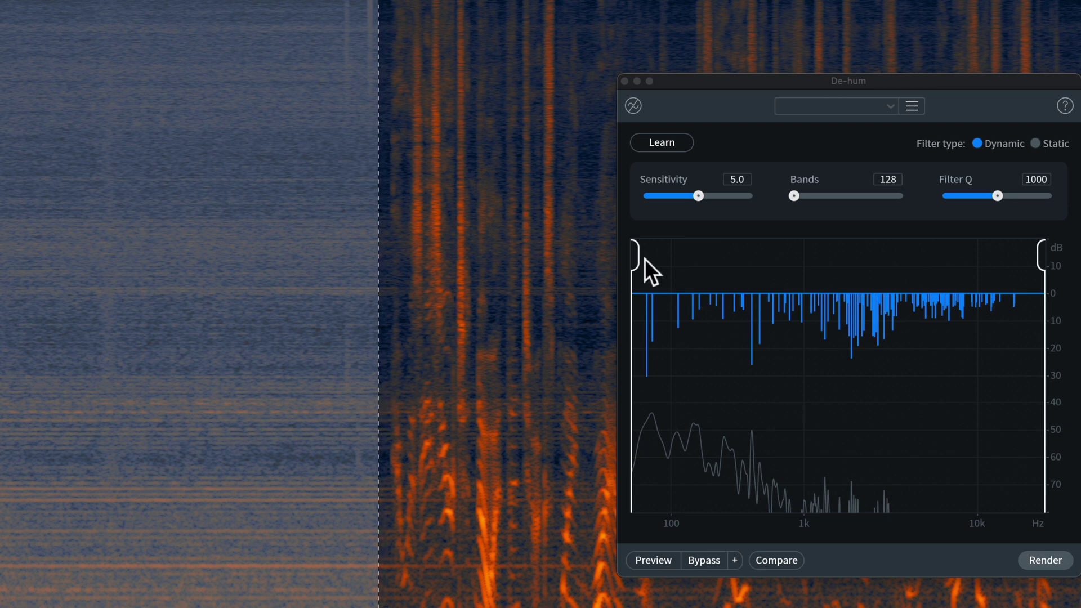
click(667, 143)
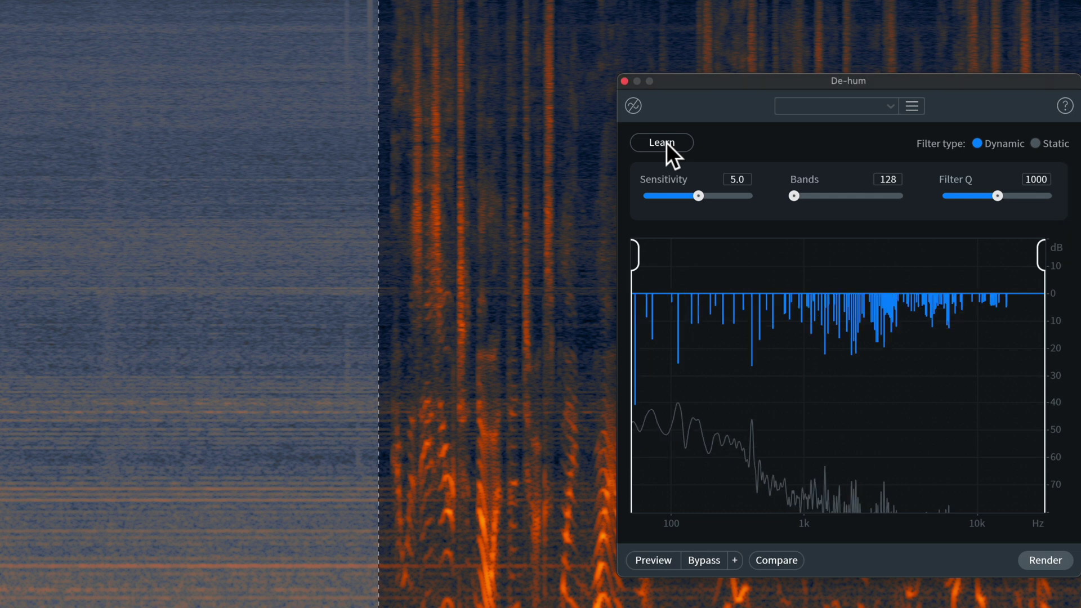
click(408, 393)
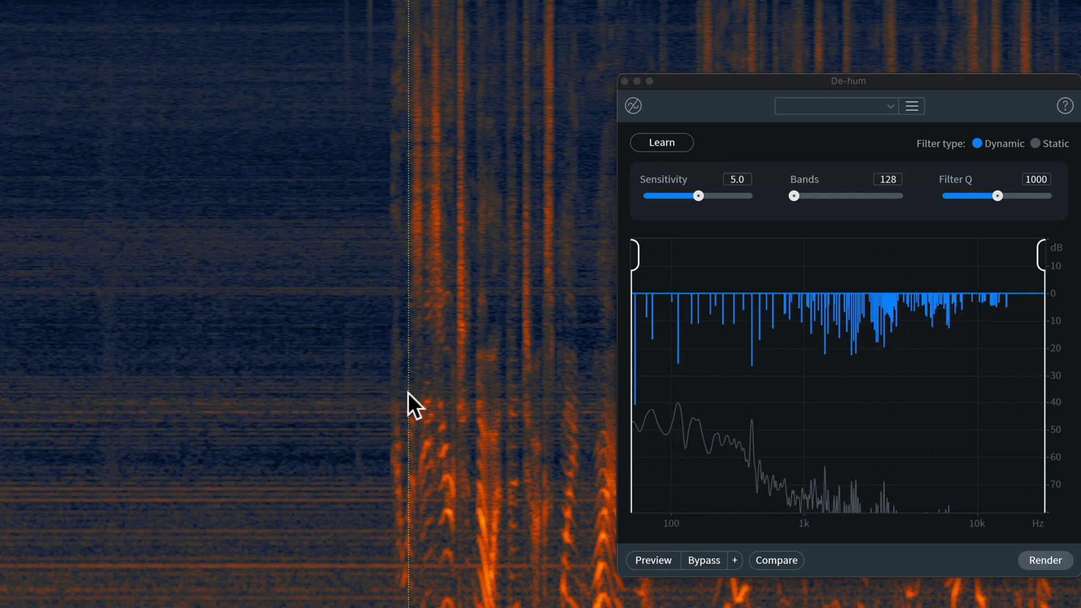
Step: Try De-hum Sensitivity values from 10.0 down to 0.0
click(698, 195)
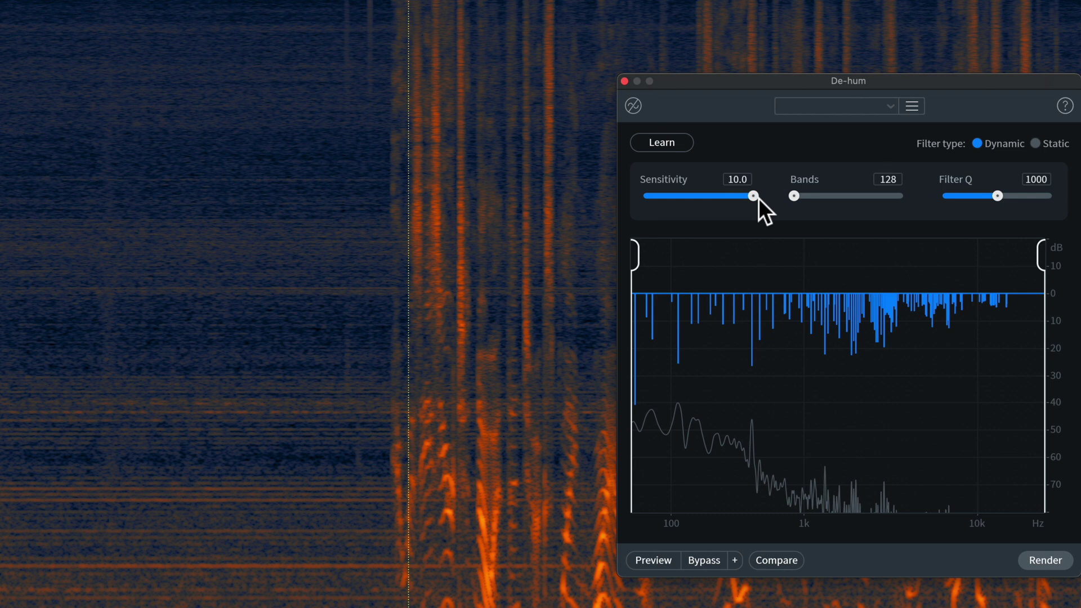
drag(758, 198, 662, 197)
scroll(664, 194, up, 5)
drag(738, 82, 684, 24)
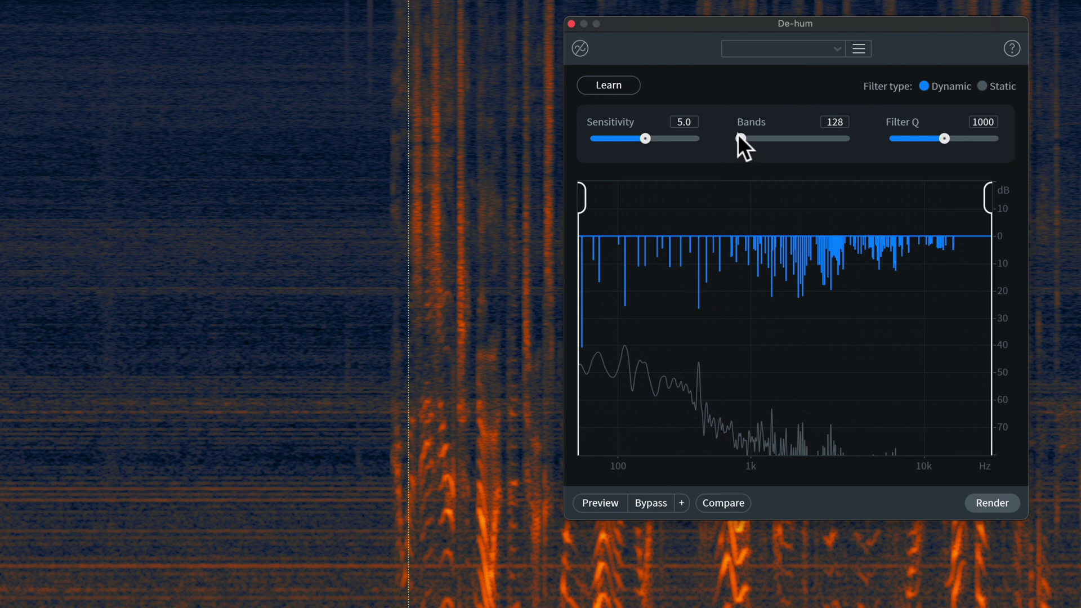
Step: Try other Bands and Filter Q values, returning them to 128 and 1000
drag(738, 138, 793, 140)
drag(812, 139, 707, 139)
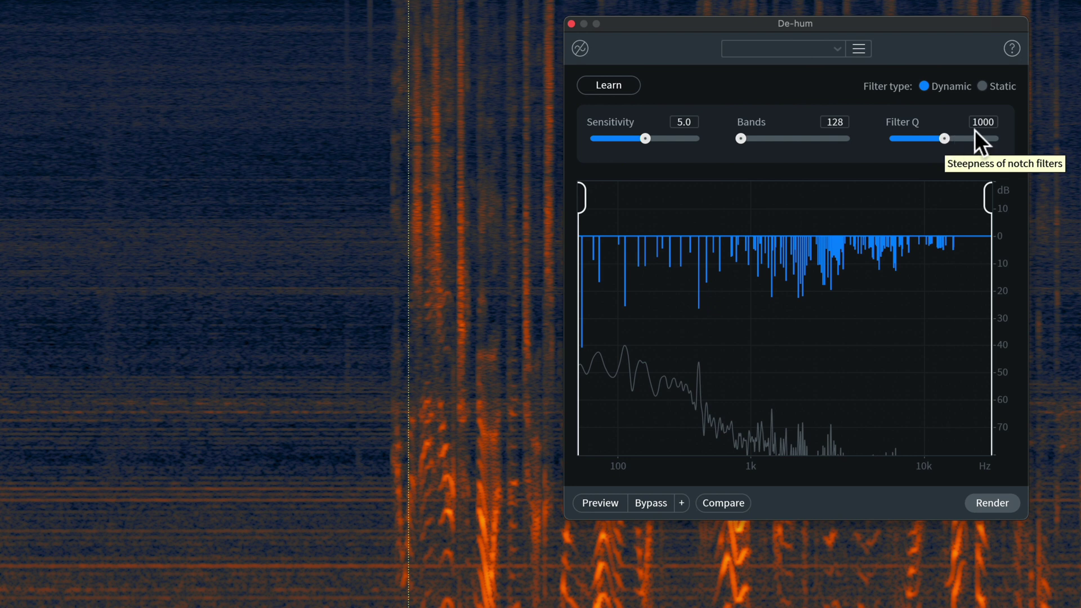
drag(945, 138, 977, 141)
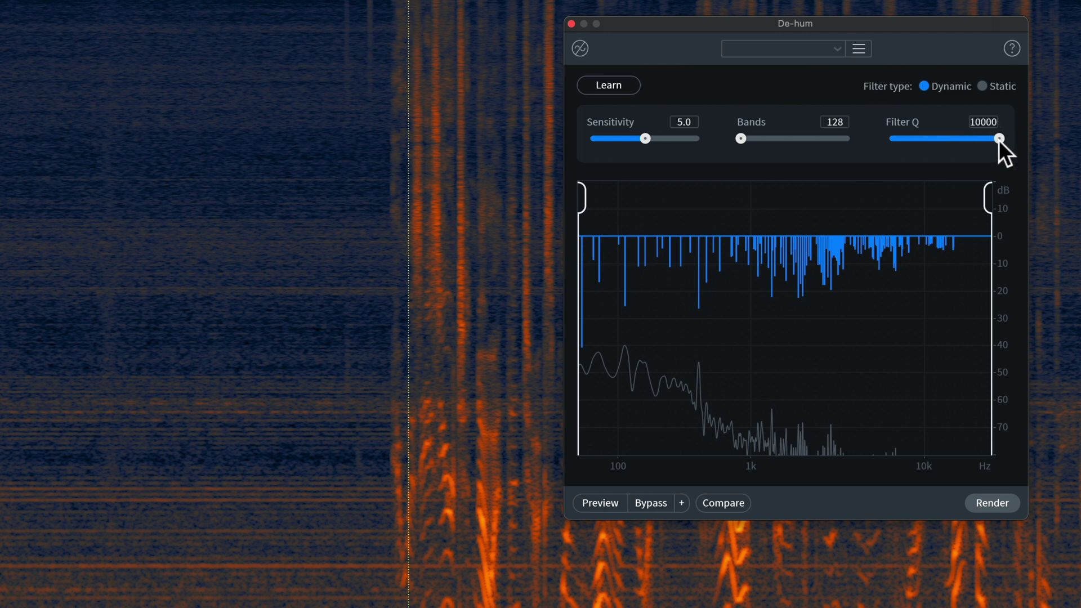
mouse_move(957, 141)
mouse_down()
mouse_move(906, 143)
mouse_move(950, 139)
mouse_up()
mouse_move(583, 197)
mouse_down()
mouse_move(737, 204)
mouse_move(581, 206)
mouse_move(707, 201)
mouse_up()
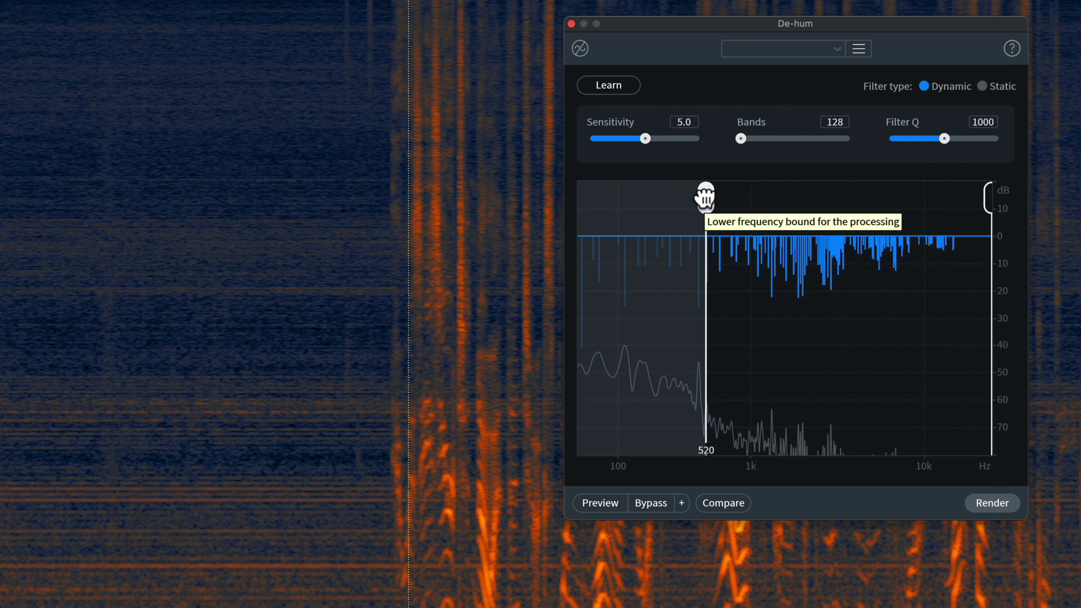
drag(705, 197, 535, 180)
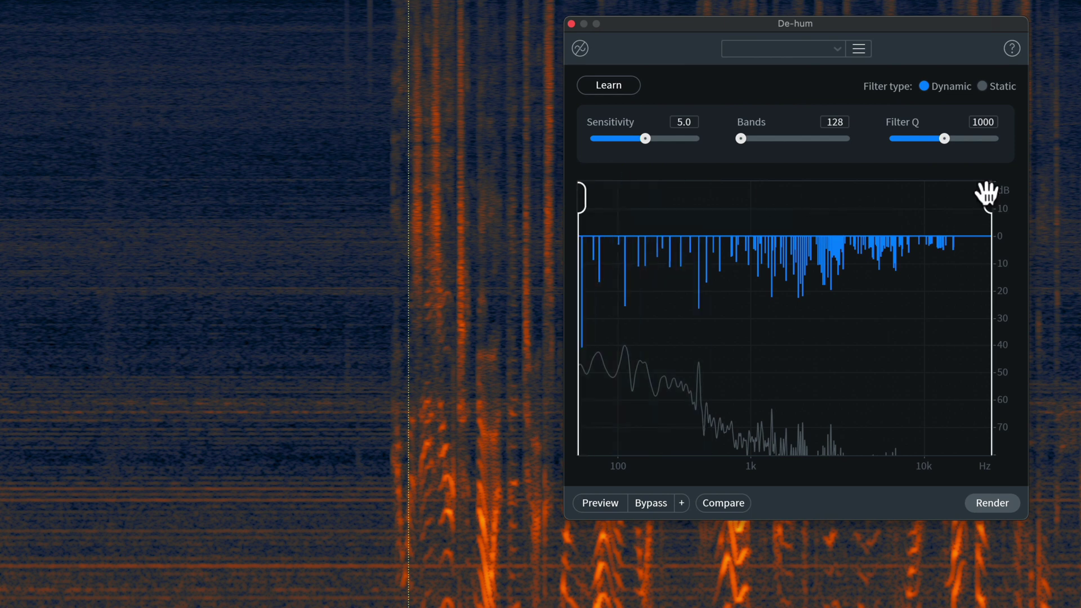
mouse_move(984, 193)
mouse_down()
mouse_move(803, 198)
mouse_move(941, 202)
mouse_up()
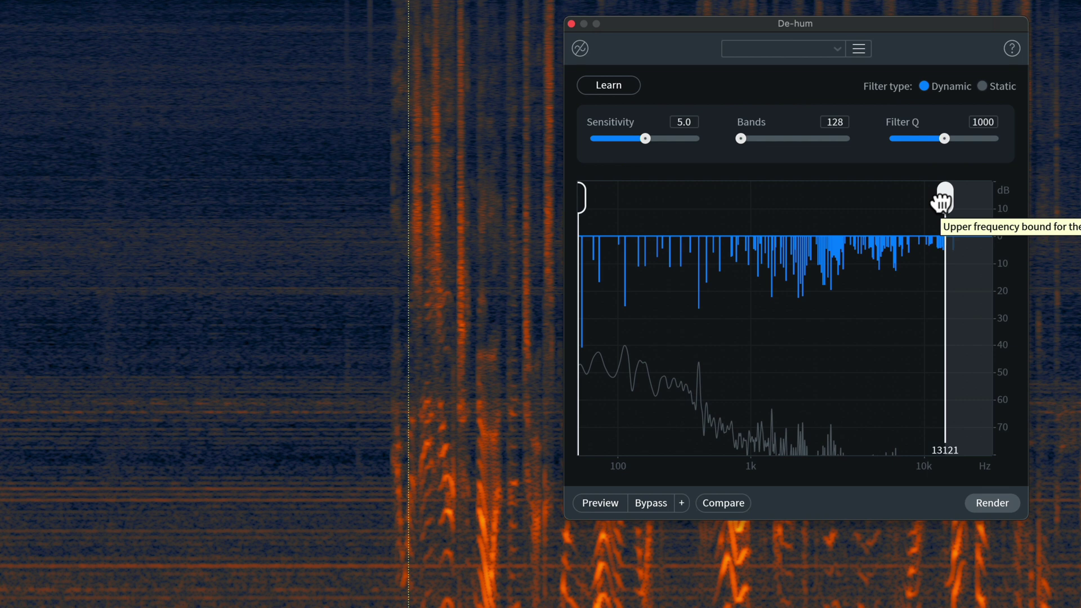
drag(941, 202, 996, 205)
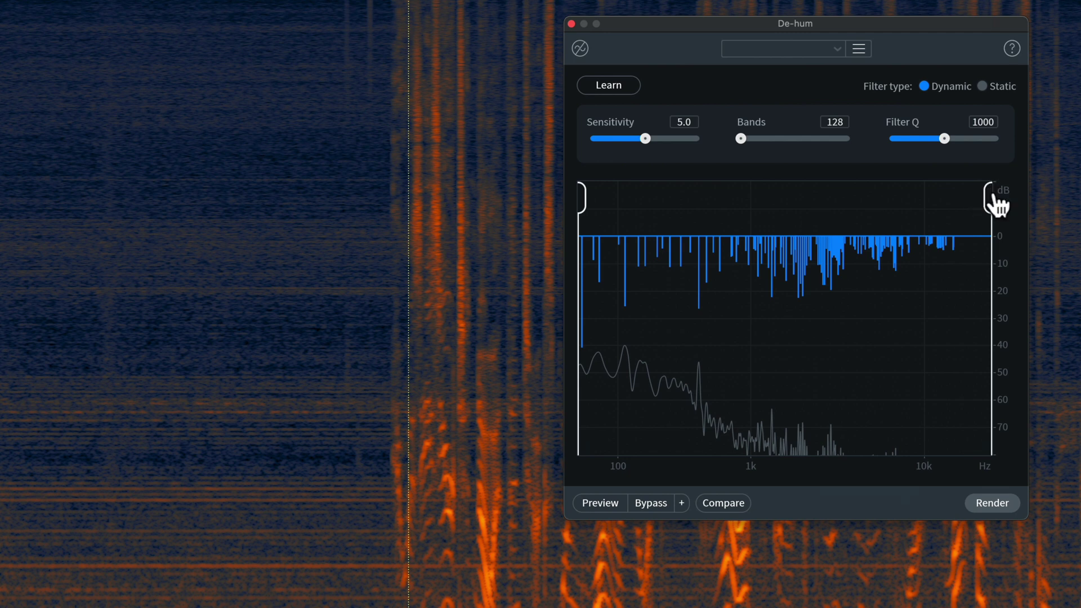
Step: Preview dynamic De-hum against the bypassed original, then render it onto Sample hum.wav
click(192, 239)
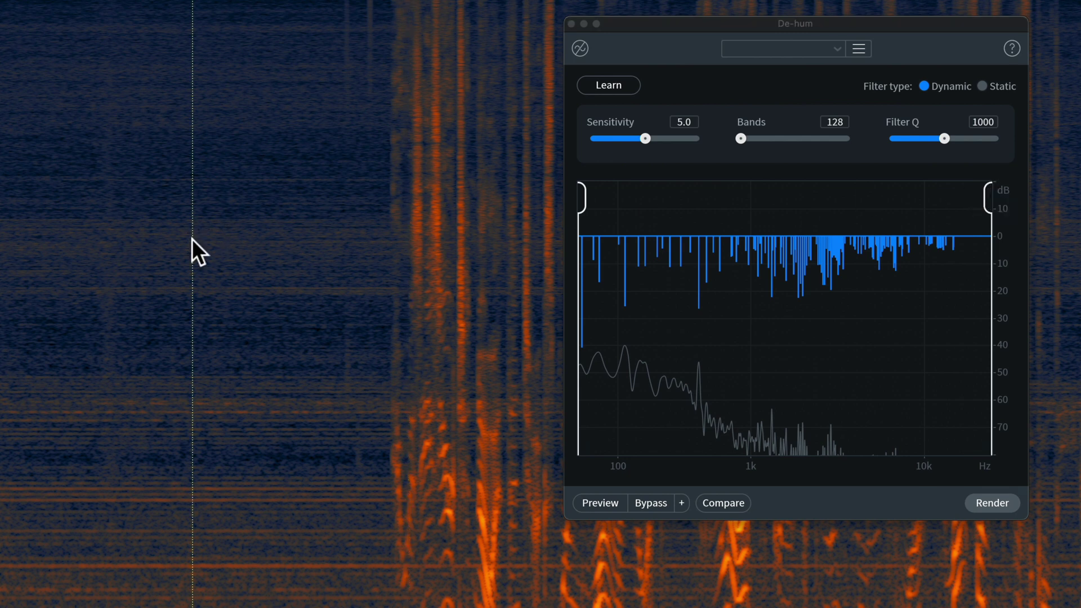
click(598, 502)
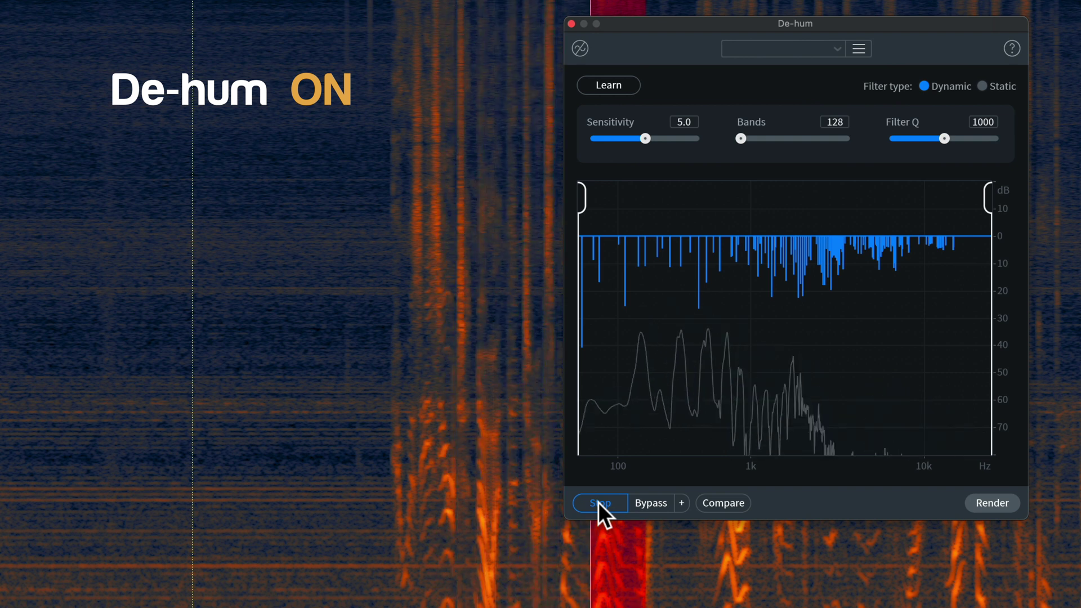
click(644, 502)
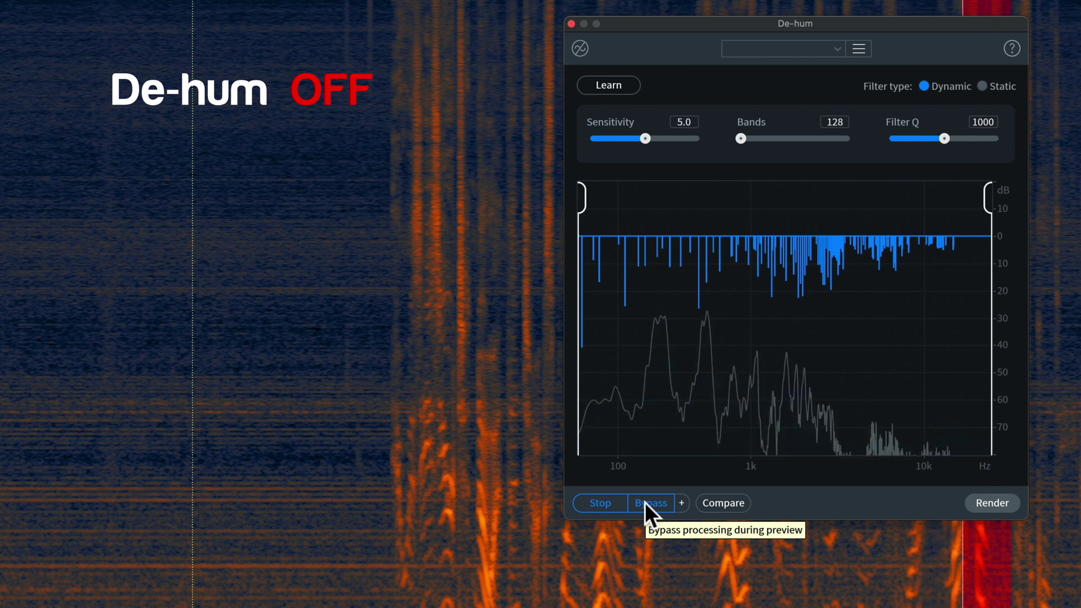
click(644, 502)
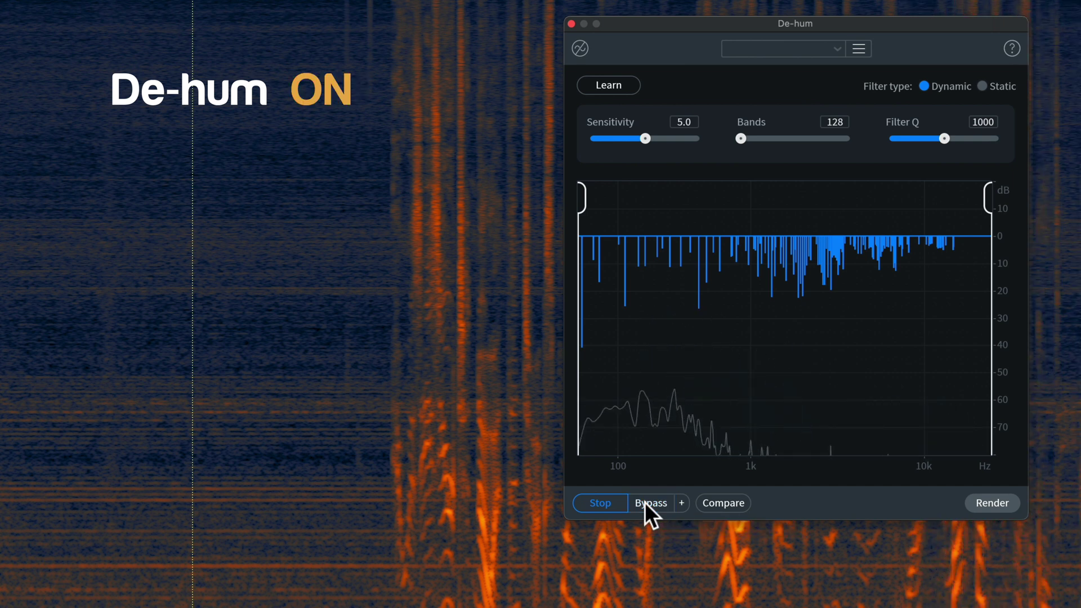
click(601, 502)
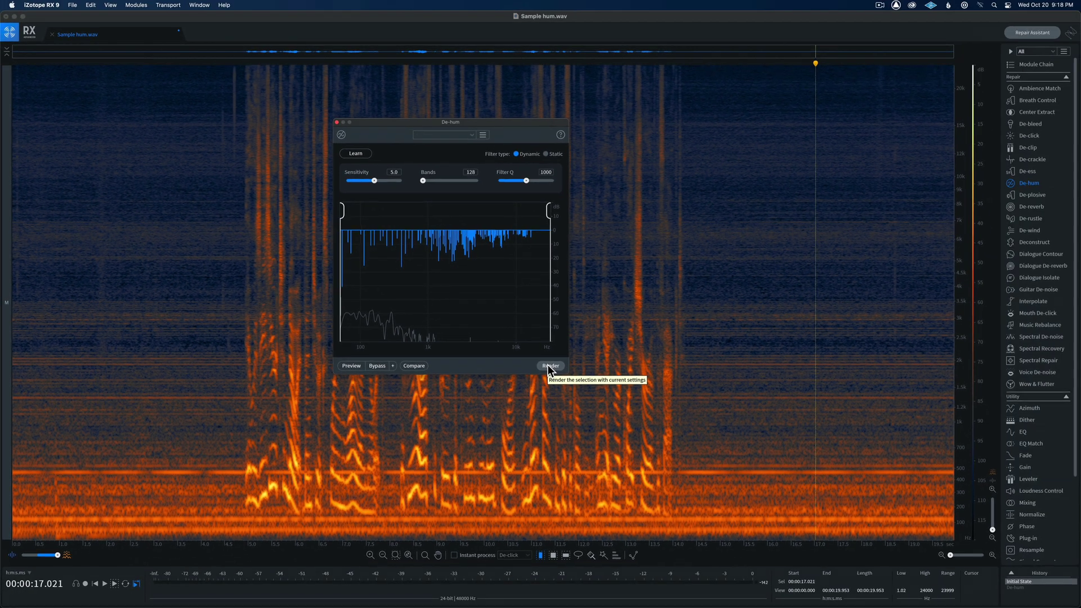
click(549, 365)
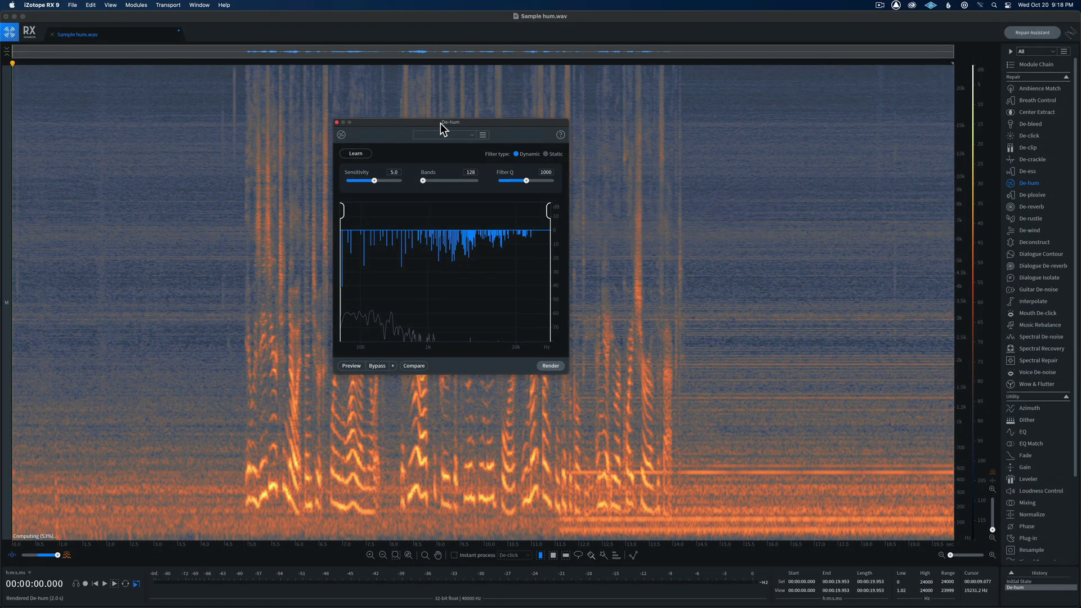
Step: Listen to the cleaned recording from 4.224 s, then undo the De-hum render
drag(447, 130, 929, 275)
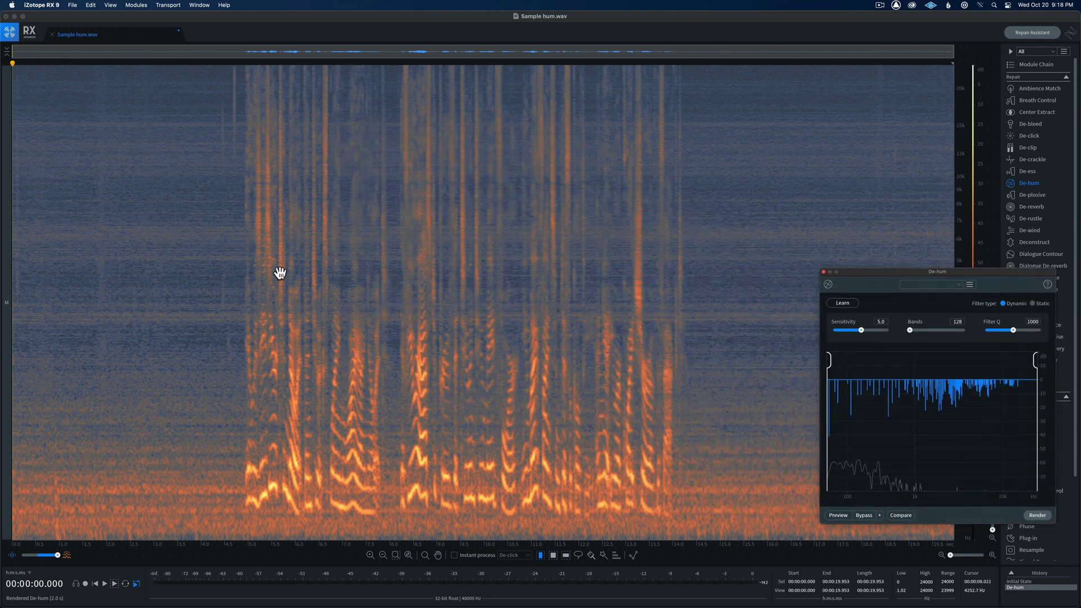
click(173, 268)
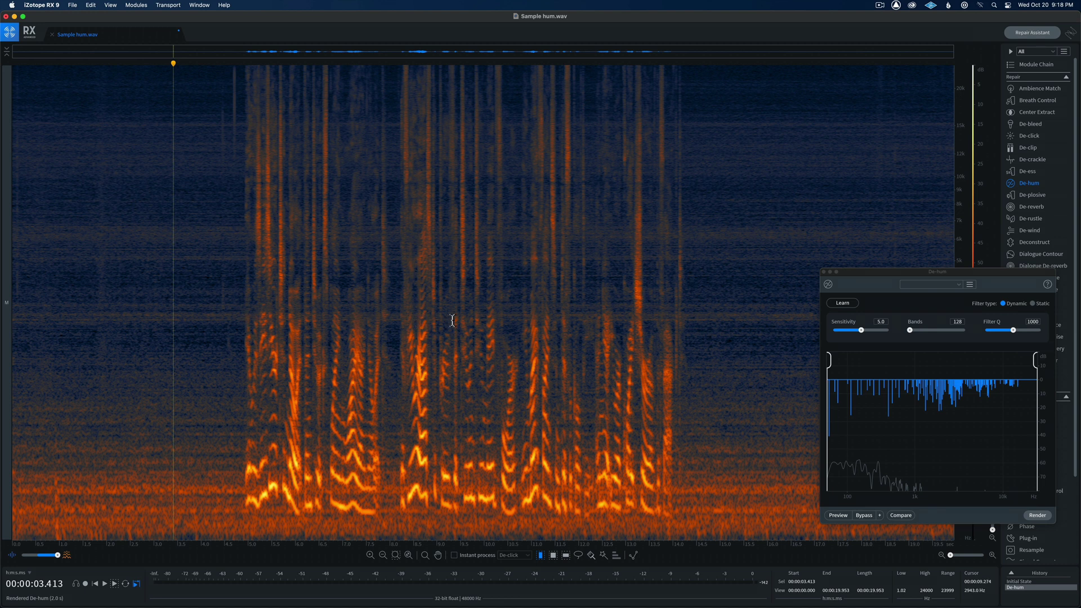
click(211, 310)
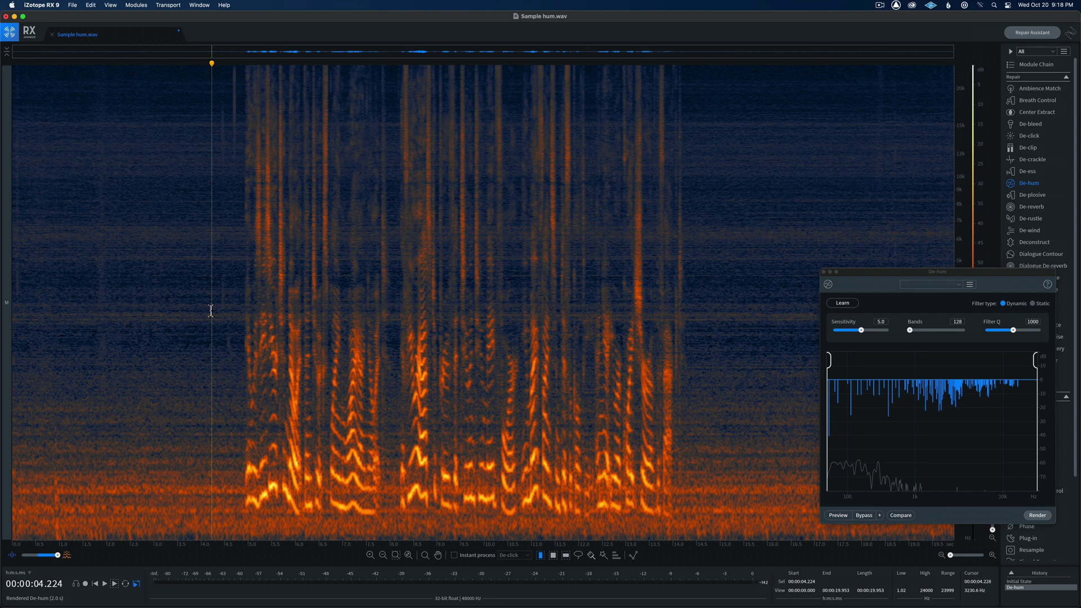
key(space)
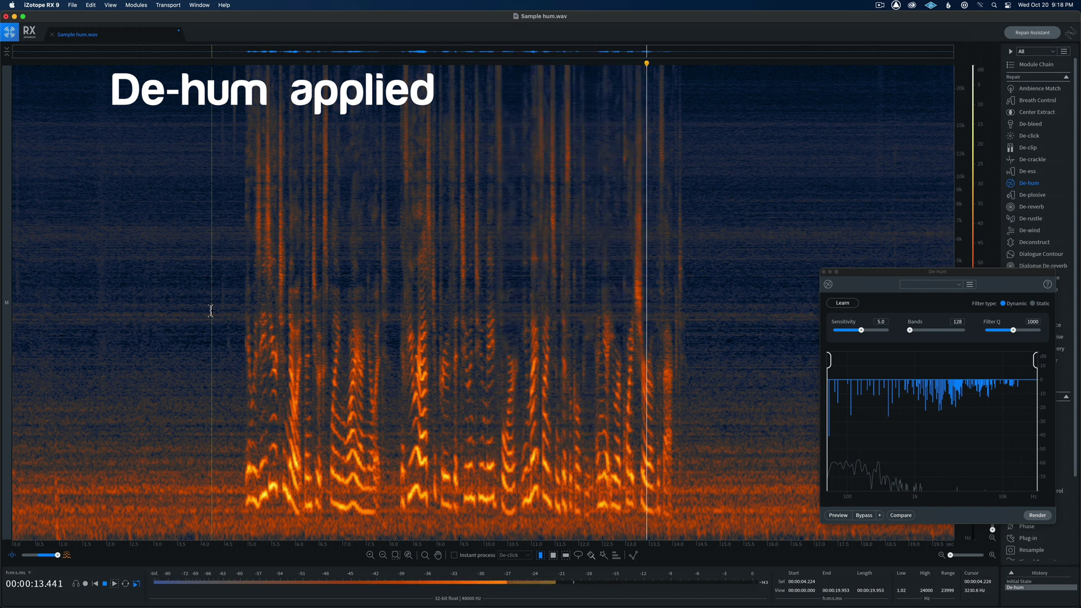
key(space)
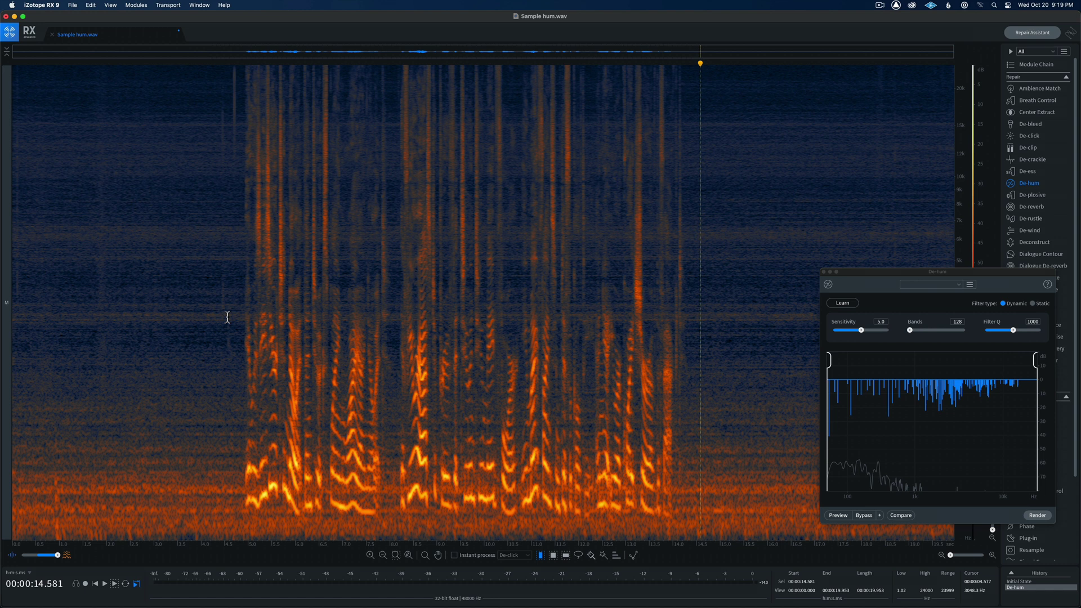
drag(242, 308, 2, 313)
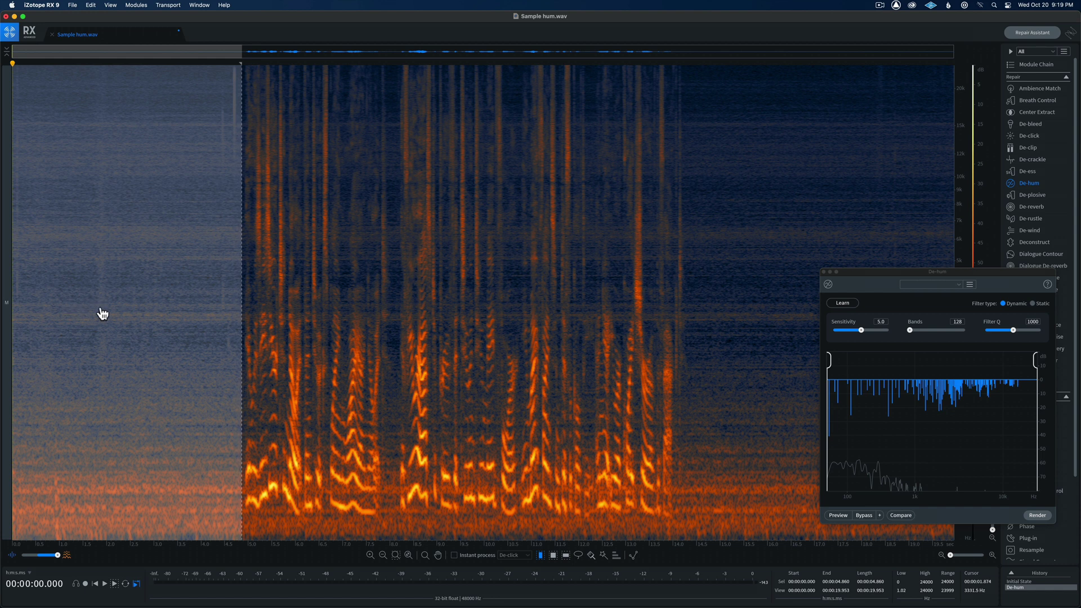
key(super+z)
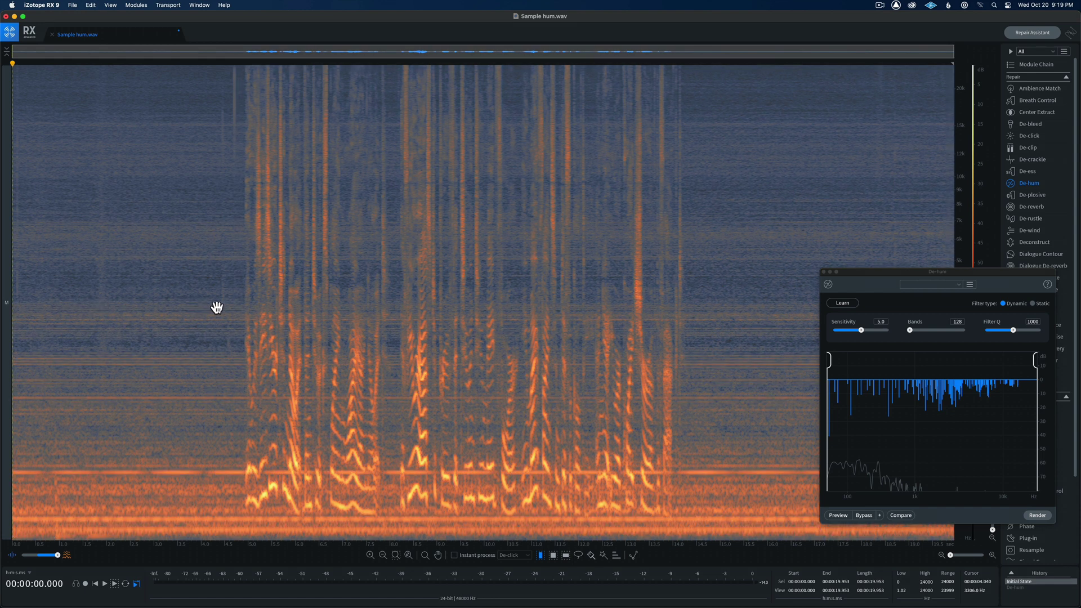
Step: Learn a De-hum profile from the 3.5–4.5 s stretch and render it to the whole file
click(228, 298)
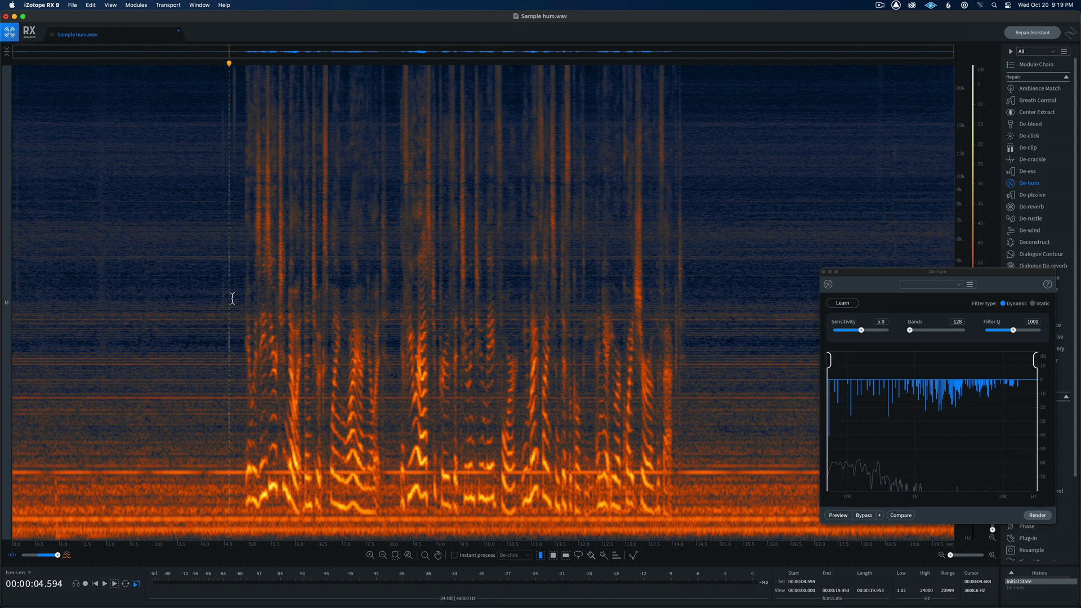
drag(224, 304, 176, 309)
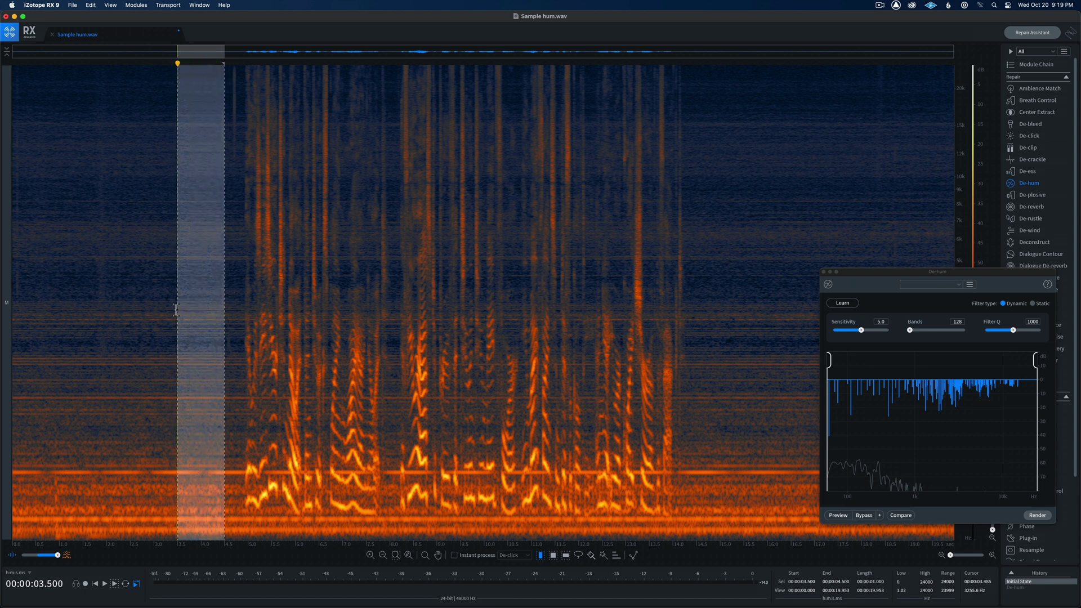
click(843, 309)
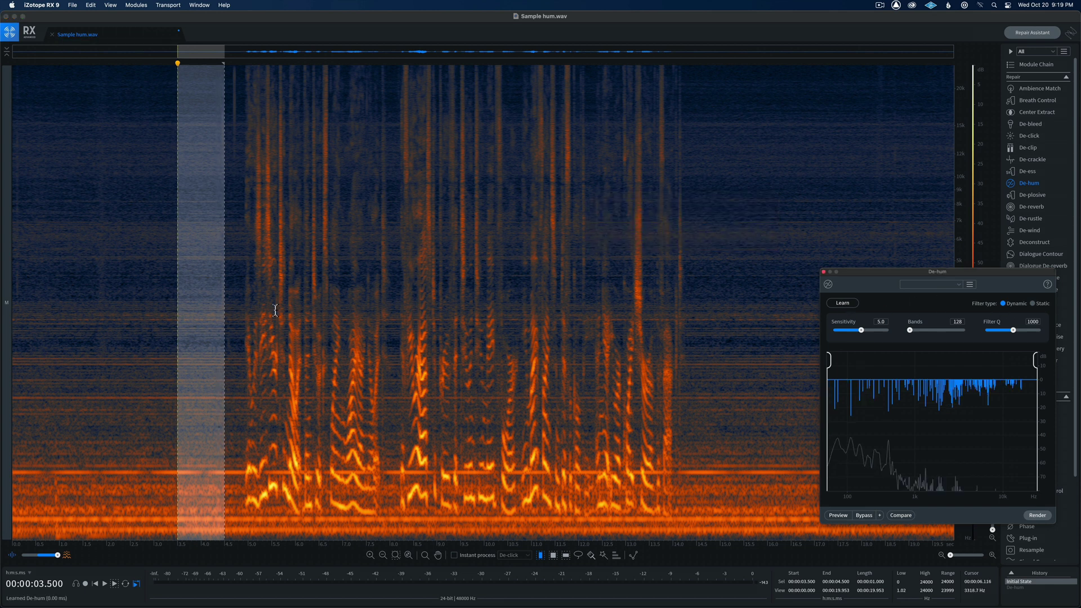
click(162, 302)
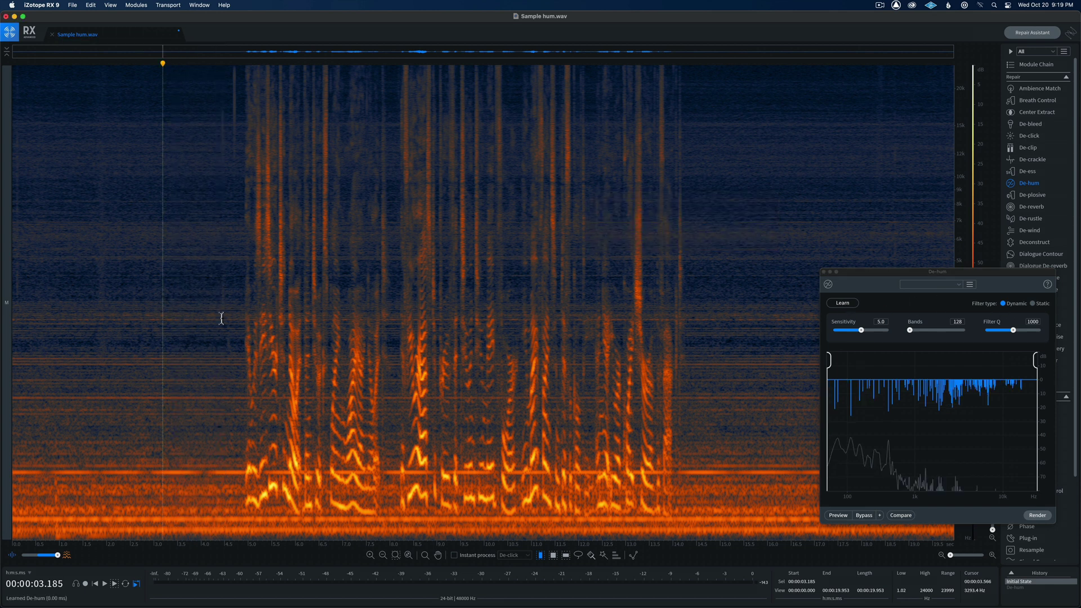
click(1033, 514)
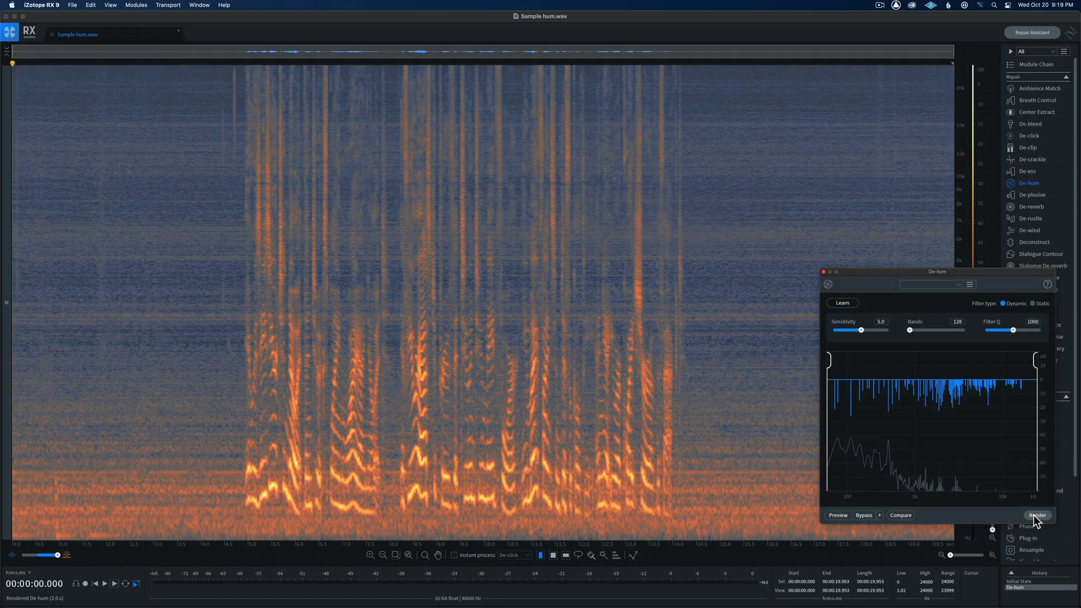
Step: Play the 1-second-profile result from 2.707 s, then undo the De-hum
click(140, 417)
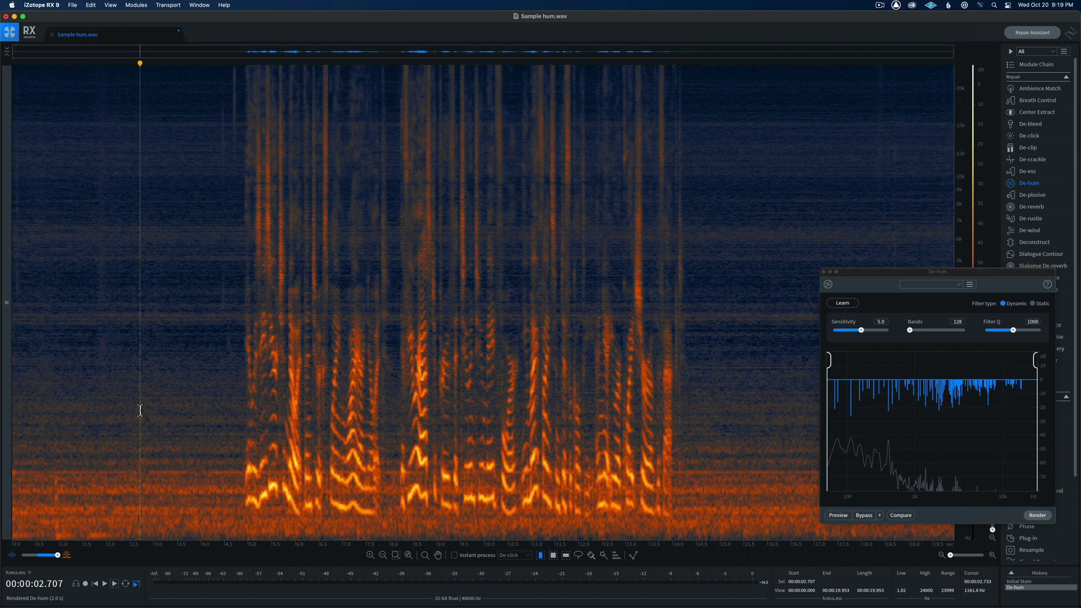
key(space)
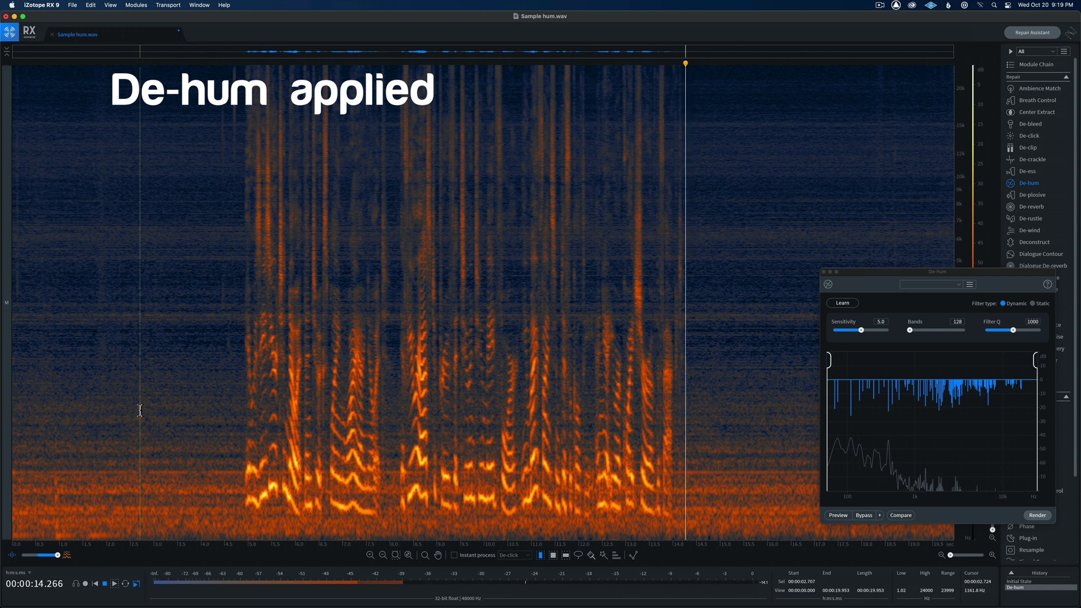
key(space)
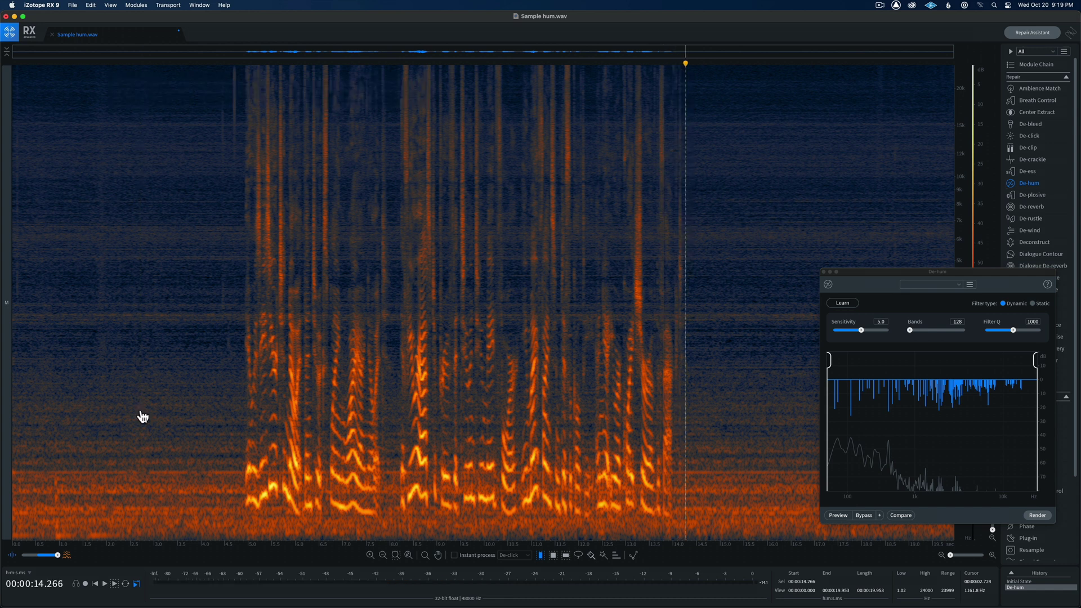
key(super+z)
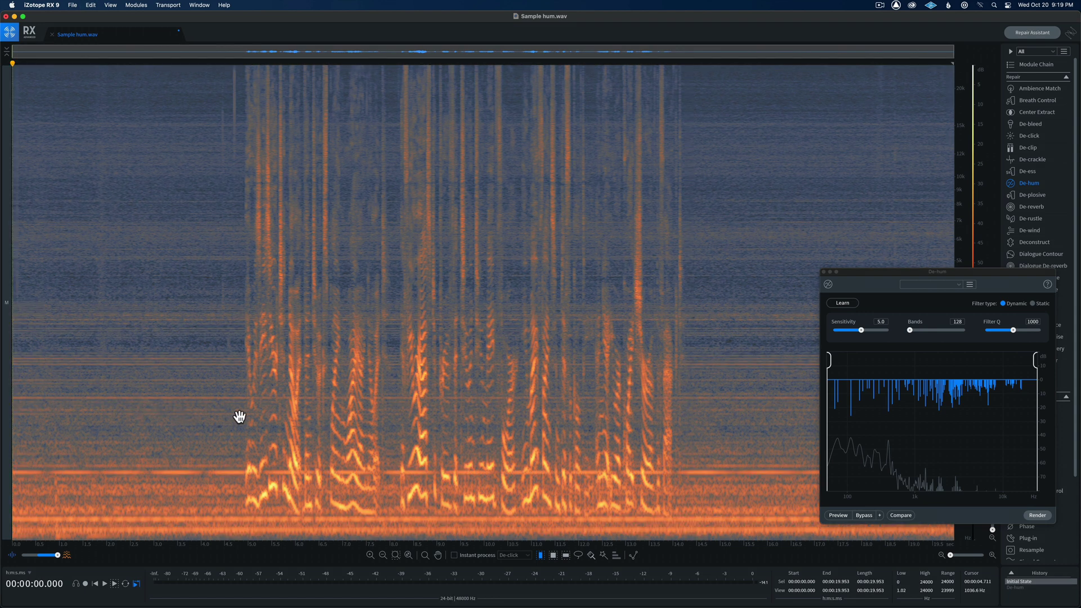
Step: Learn the De-hum profile from three hum-only selections: 3.5–4.5 s, 14.5–15.4 s and 16.9–17.9 s
click(243, 417)
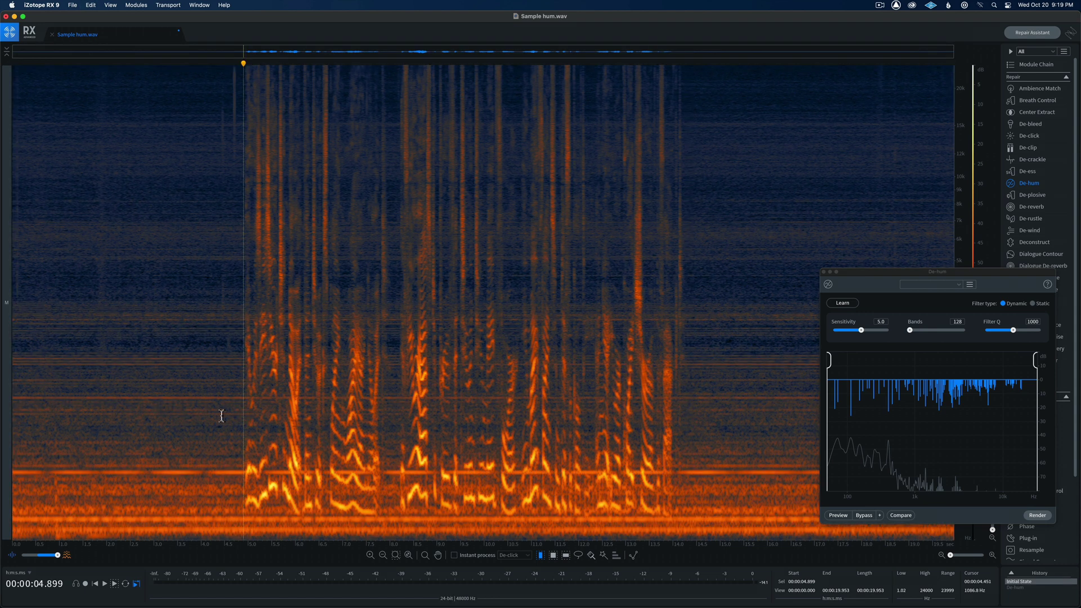
click(222, 417)
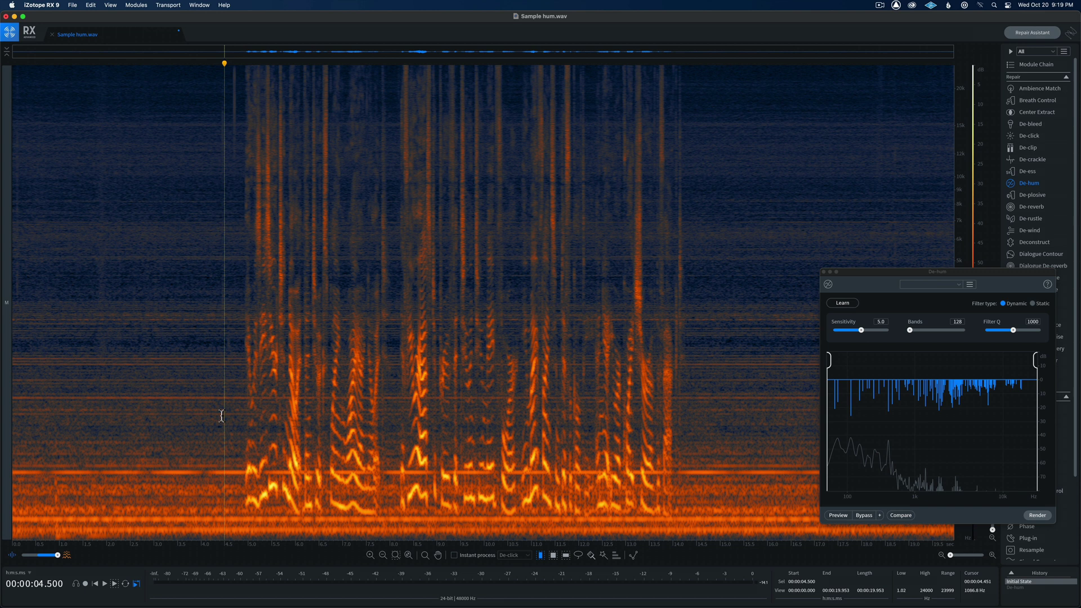
drag(221, 416, 178, 421)
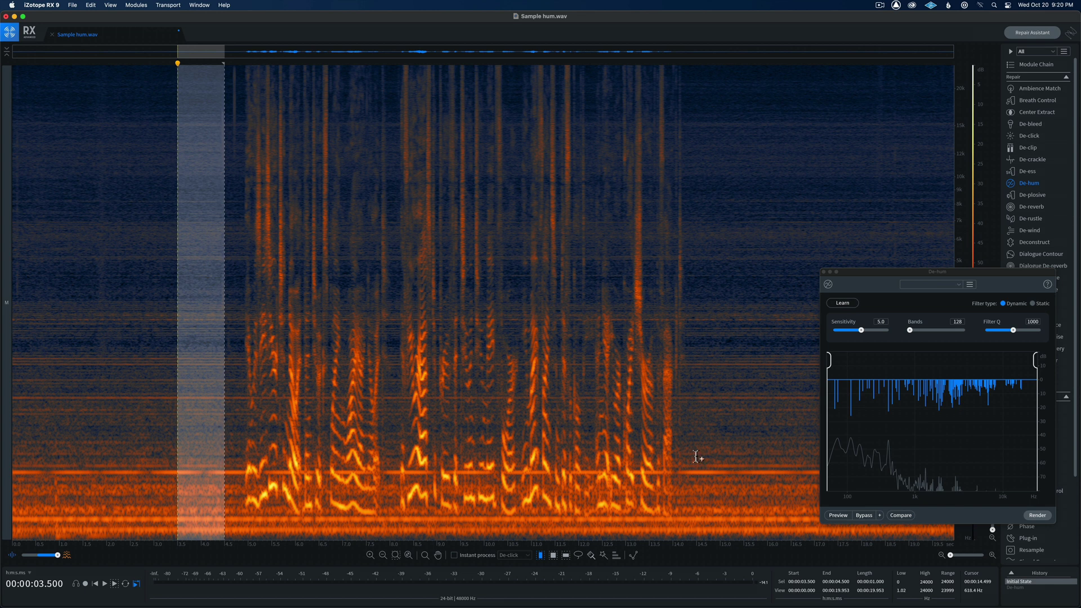
drag(698, 457, 744, 459)
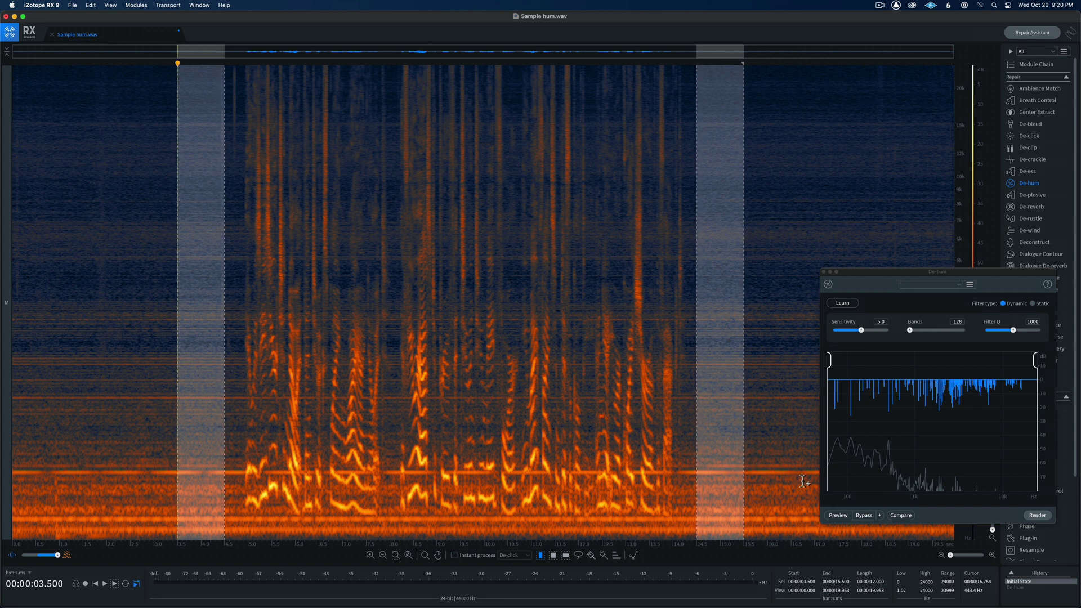
drag(811, 487, 857, 489)
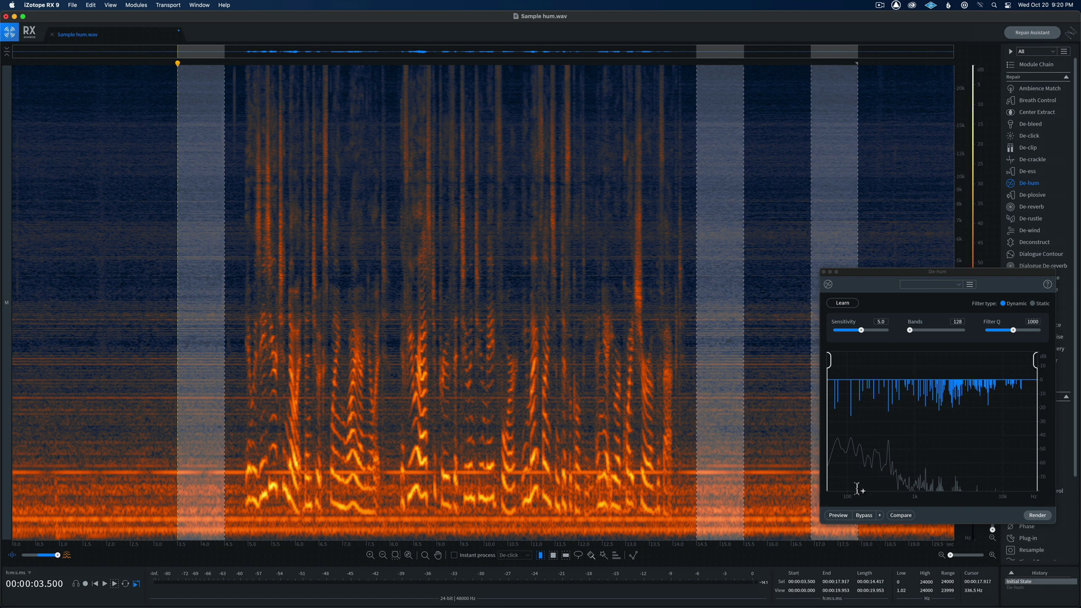
click(847, 304)
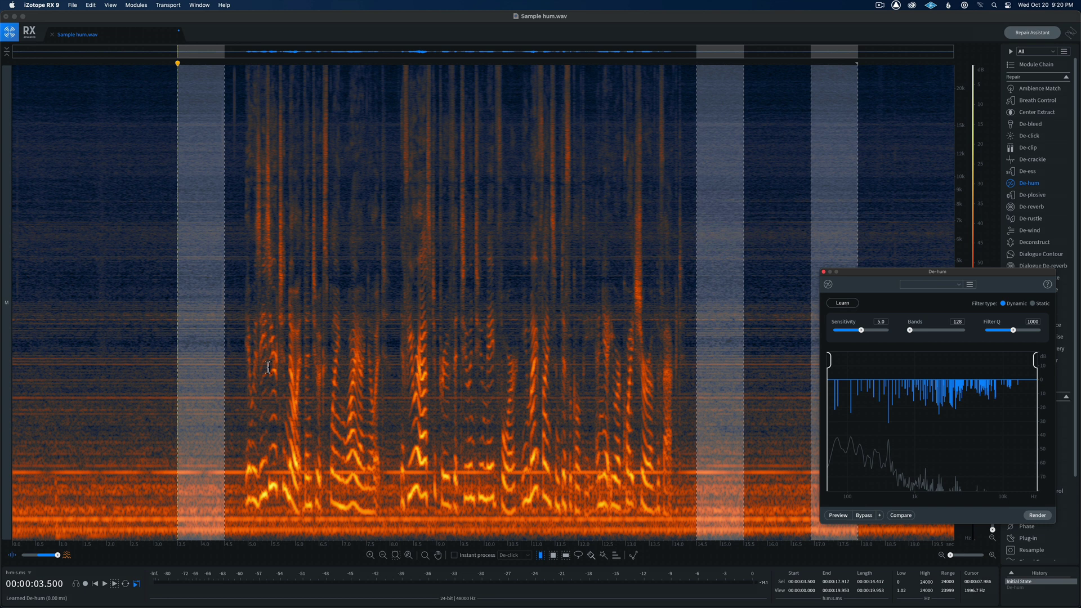
Step: Clear the selections, render De-hum across the whole file, and park the playhead at 3.628 s
click(143, 360)
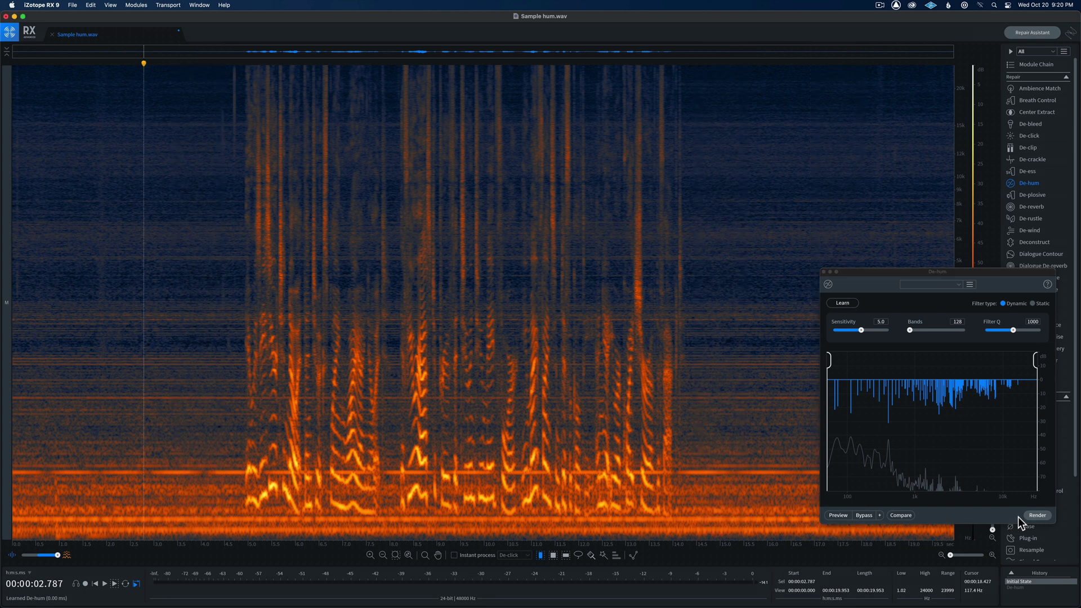
click(1034, 515)
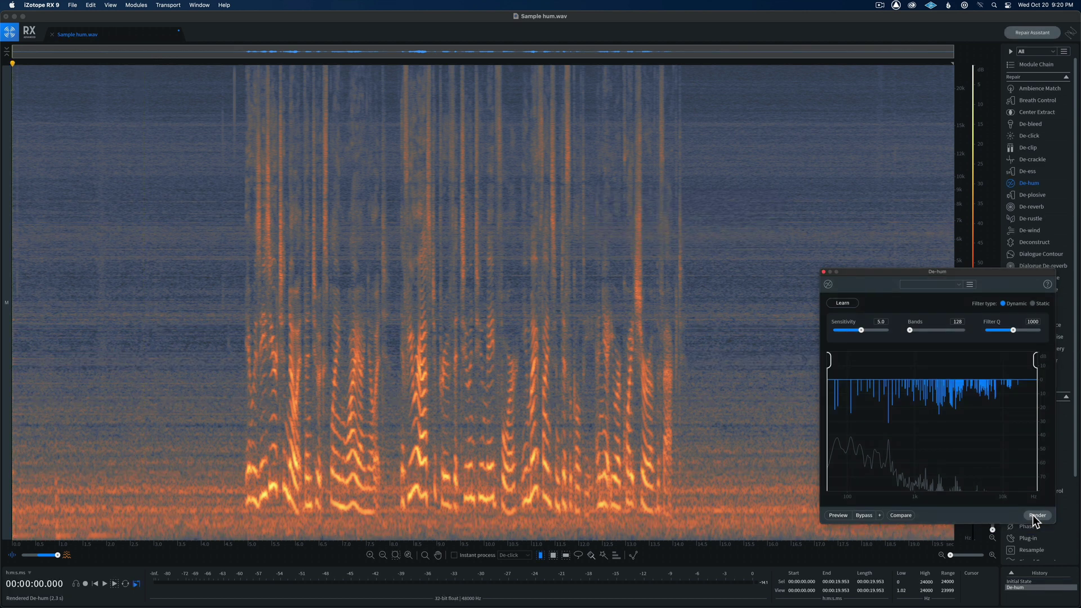
click(182, 466)
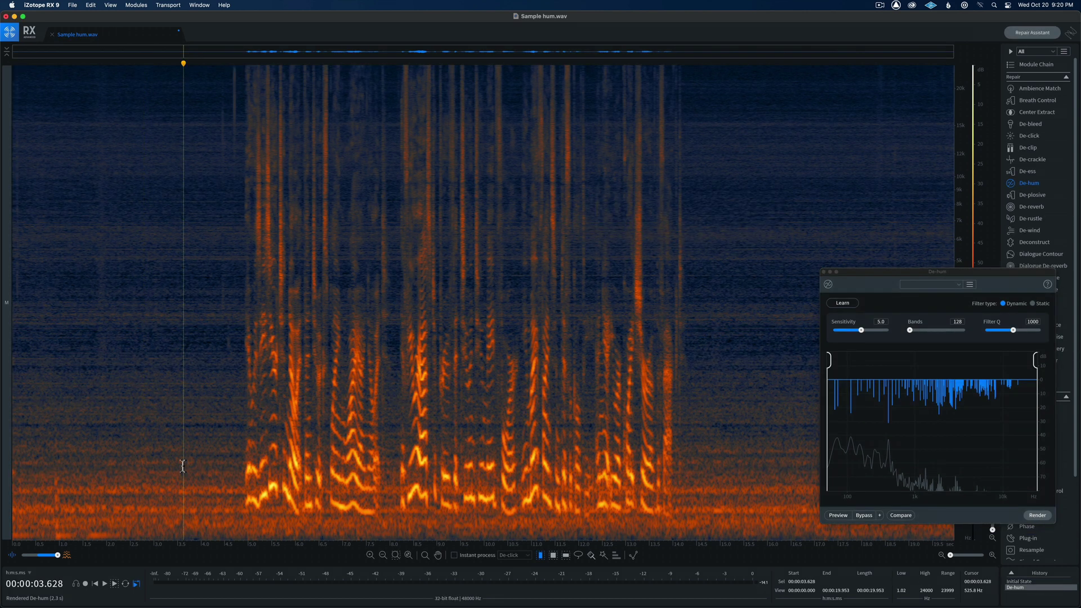
Step: Play back the multi-selection de-hum result, then undo the De-hum to bring back the hum
key(space)
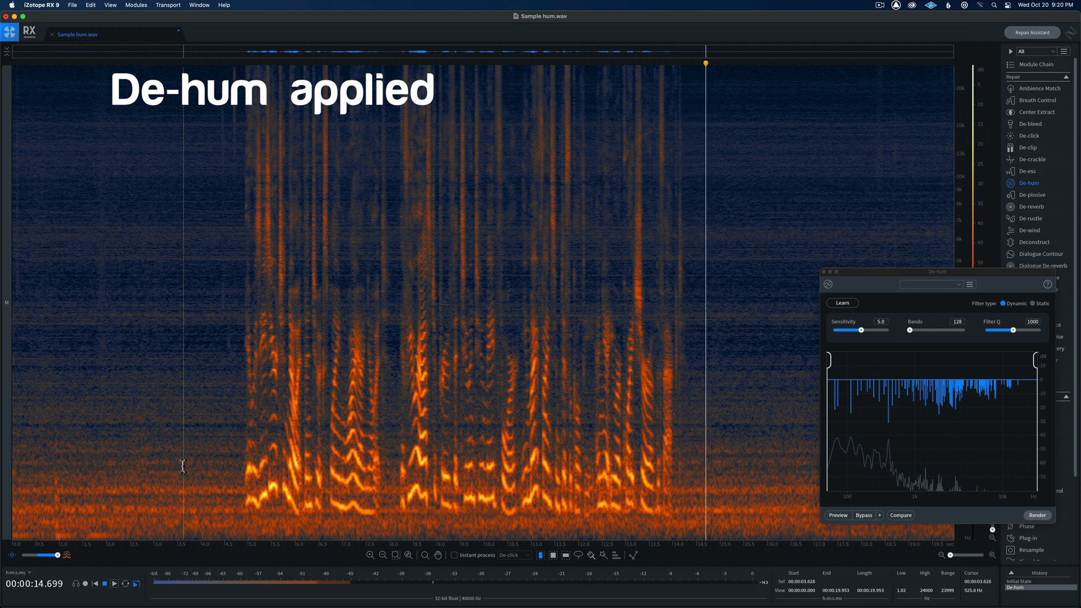
key(space)
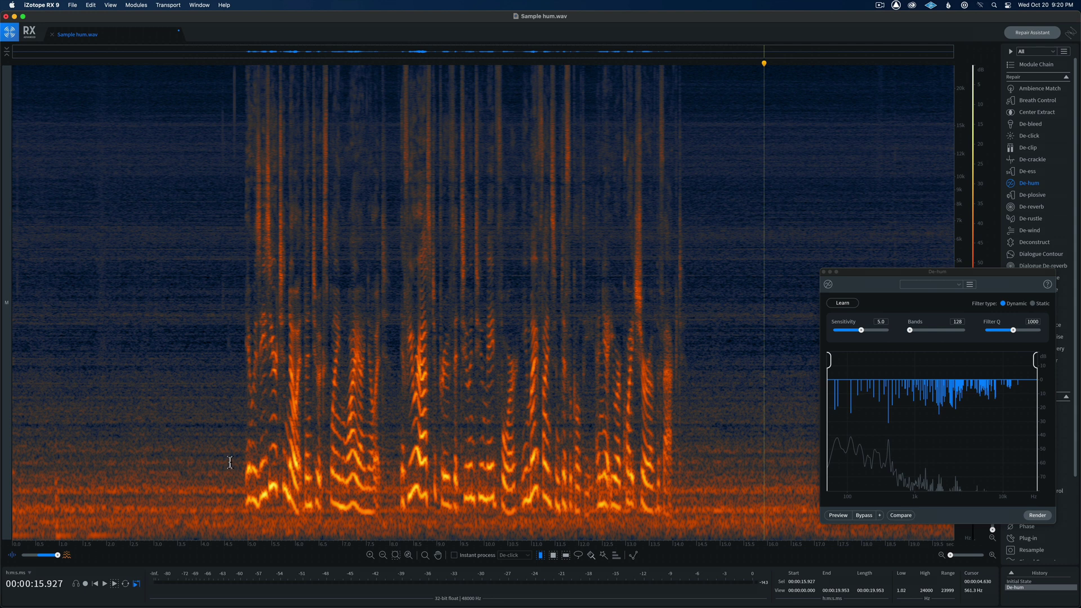
key(super+z)
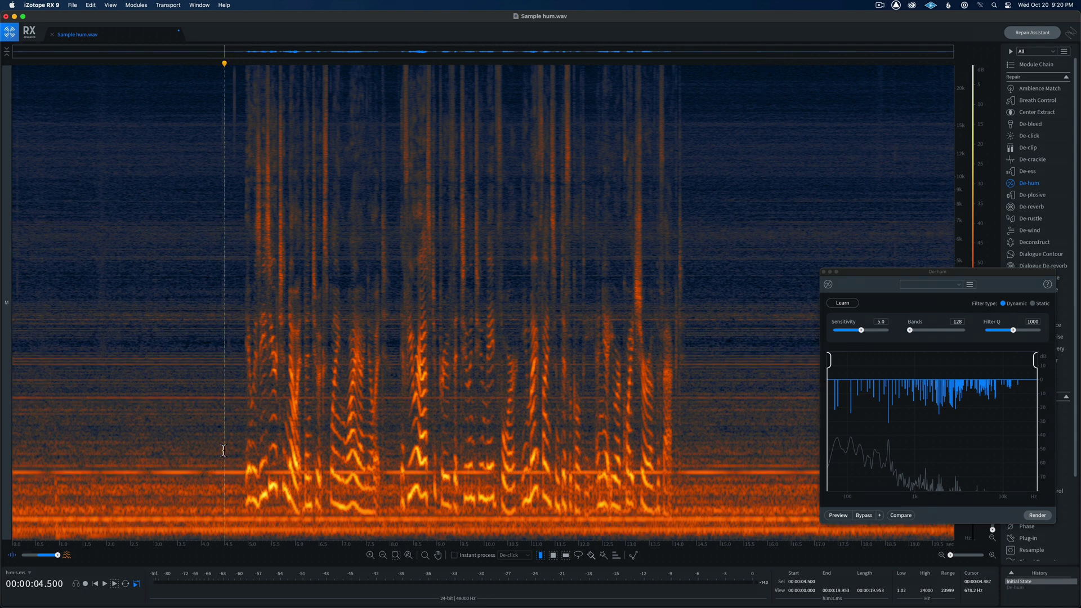